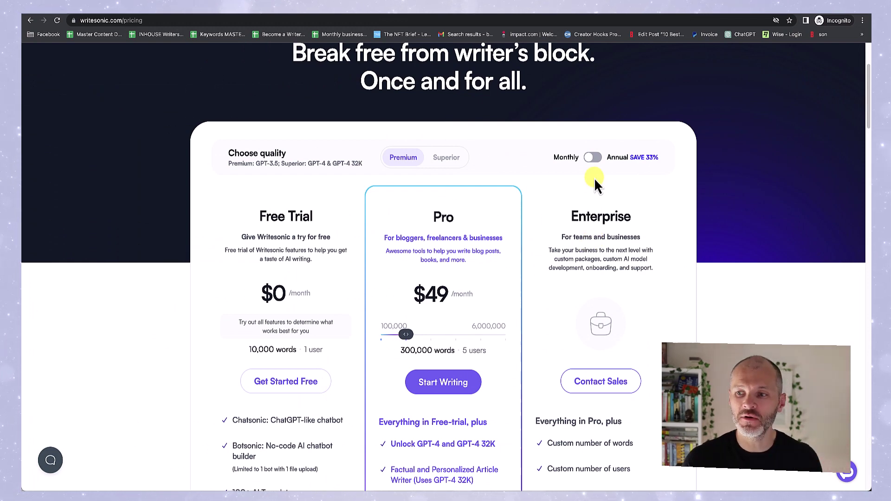
# - Compare annual and monthly prices and highlight the free trial's 10,000-word allowance
pyautogui.click(593, 159)
pyautogui.click(593, 159)
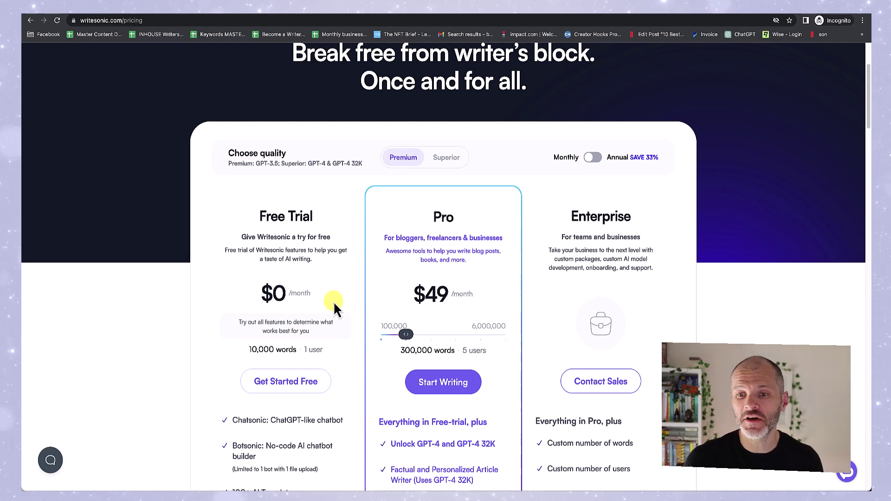
pyautogui.scroll(-3, 333, 302)
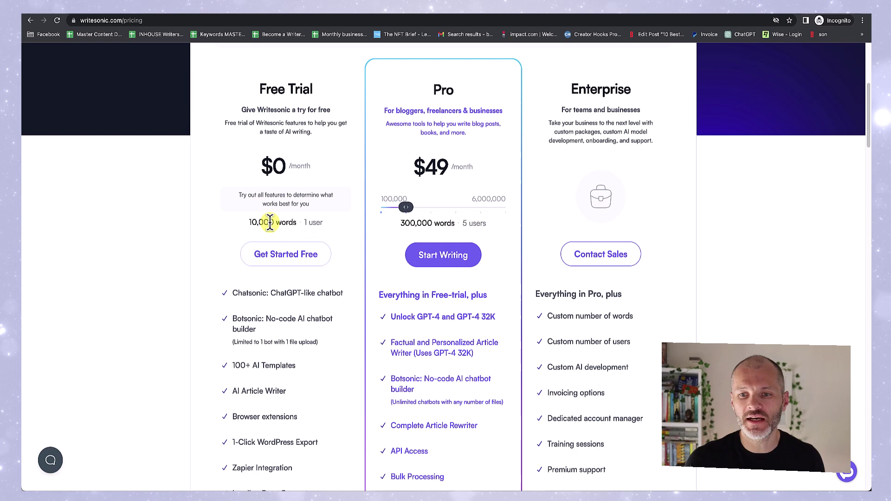
pyautogui.moveTo(249, 222); pyautogui.dragTo(265, 226)
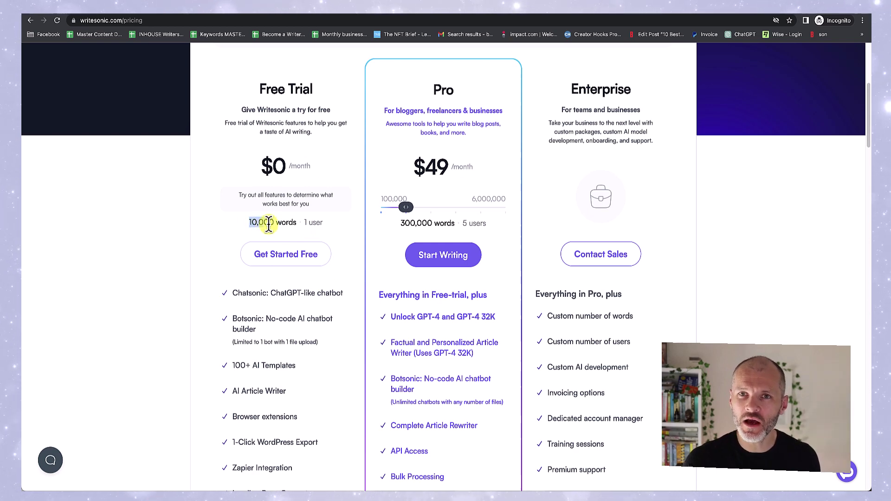
pyautogui.scroll(-1, 272, 253)
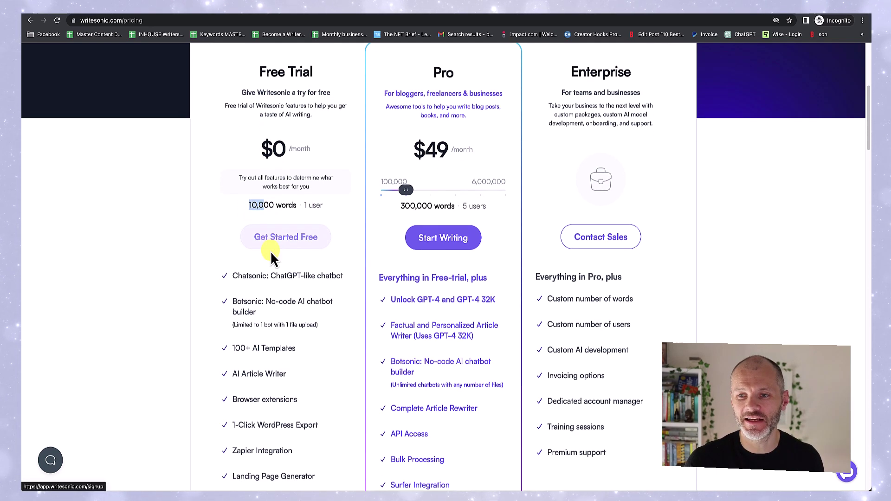
pyautogui.scroll(3, 371, 237)
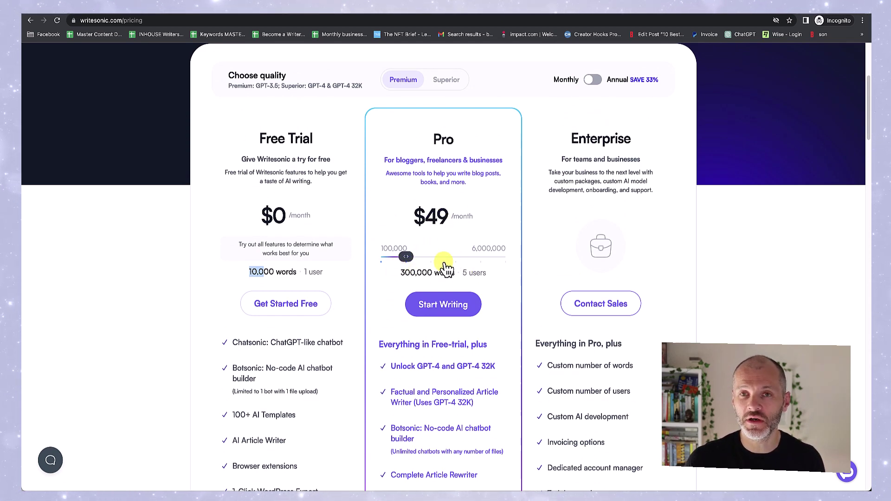
# - Set the Pro plan to 100,000 words on monthly billing at $19 per month
pyautogui.click(594, 80)
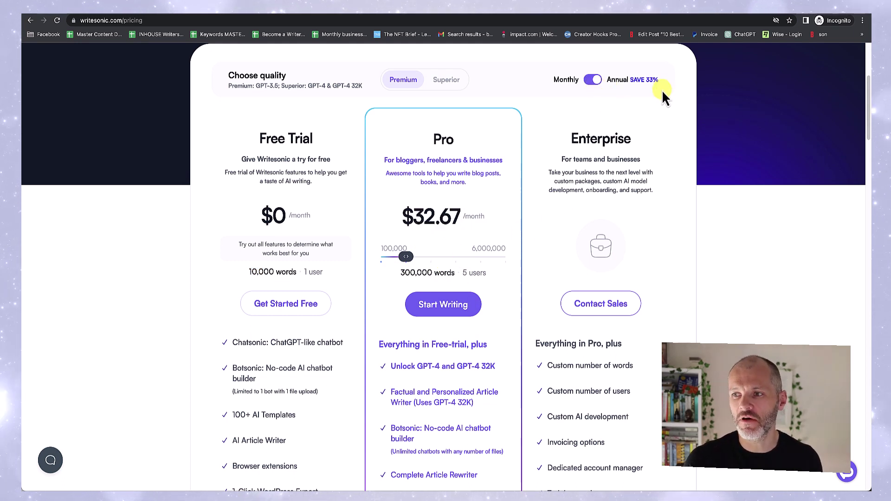
pyautogui.moveTo(413, 262); pyautogui.dragTo(387, 258)
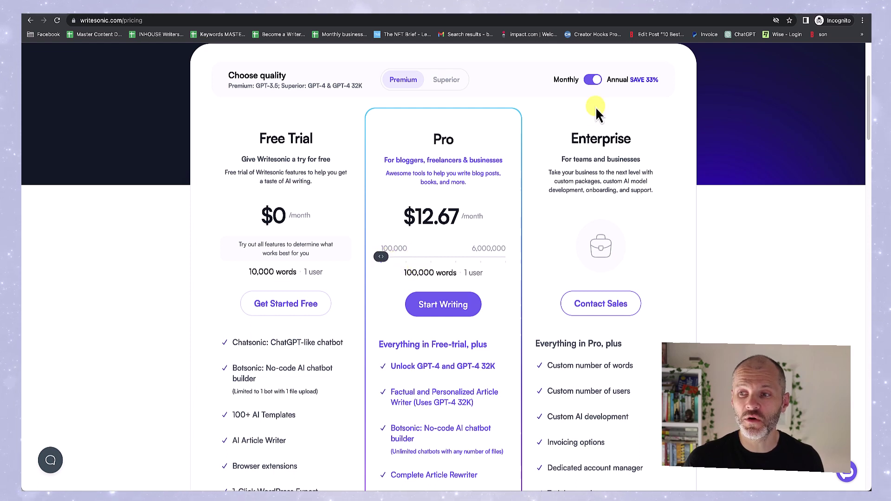
pyautogui.click(593, 80)
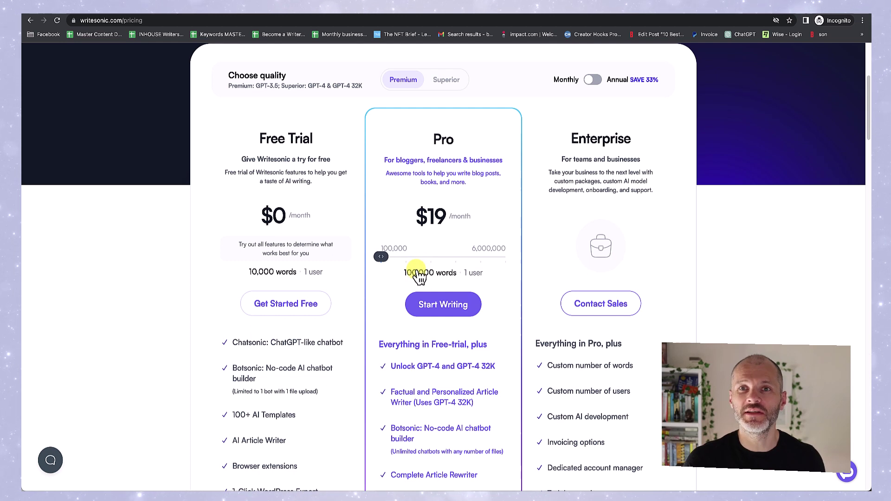
# - Highlight the Bulk Processing, 1-Click WordPress Export and Surfer Integration features
pyautogui.scroll(-1, 411, 291)
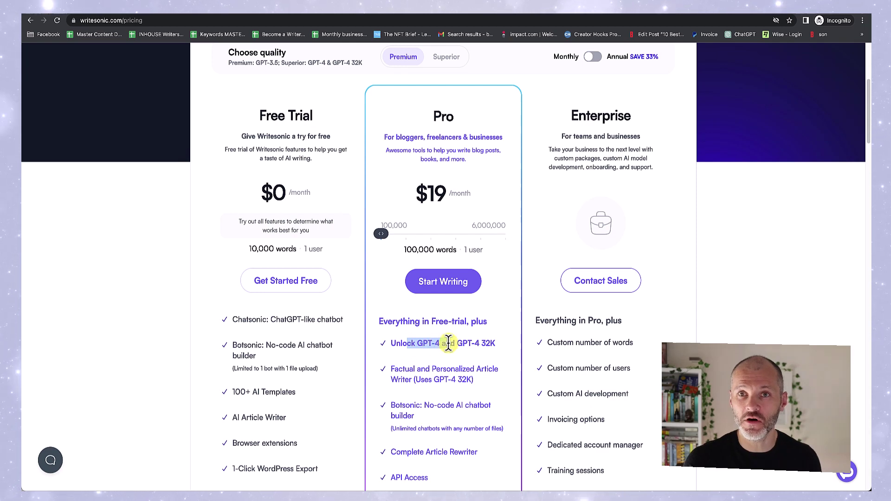
pyautogui.scroll(-2, 448, 344)
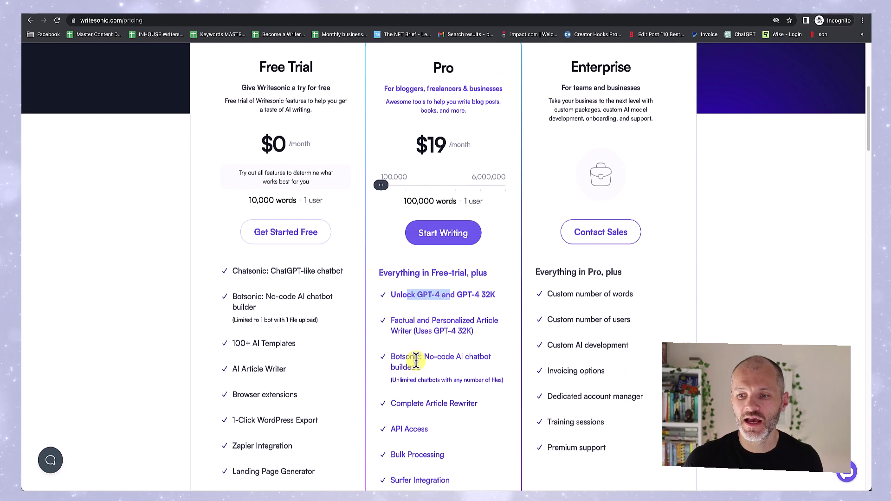
pyautogui.scroll(-3, 416, 360)
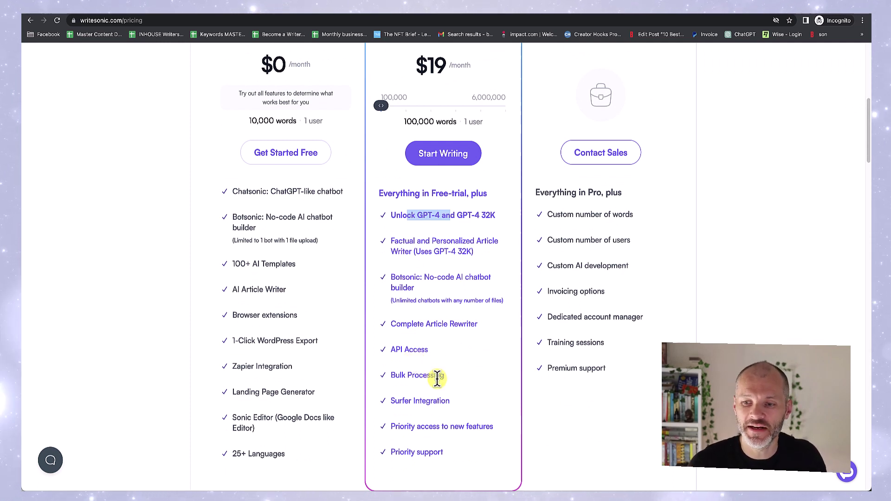
pyautogui.tripleClick(411, 375)
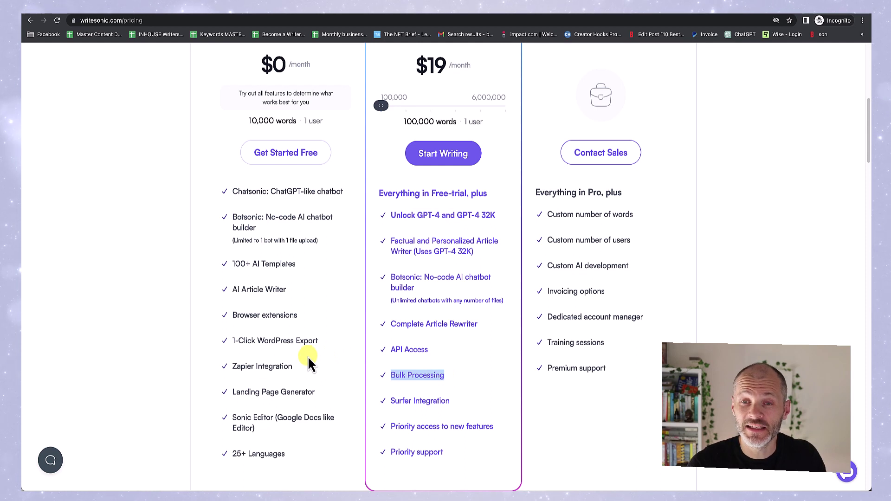
pyautogui.moveTo(318, 341); pyautogui.dragTo(234, 340)
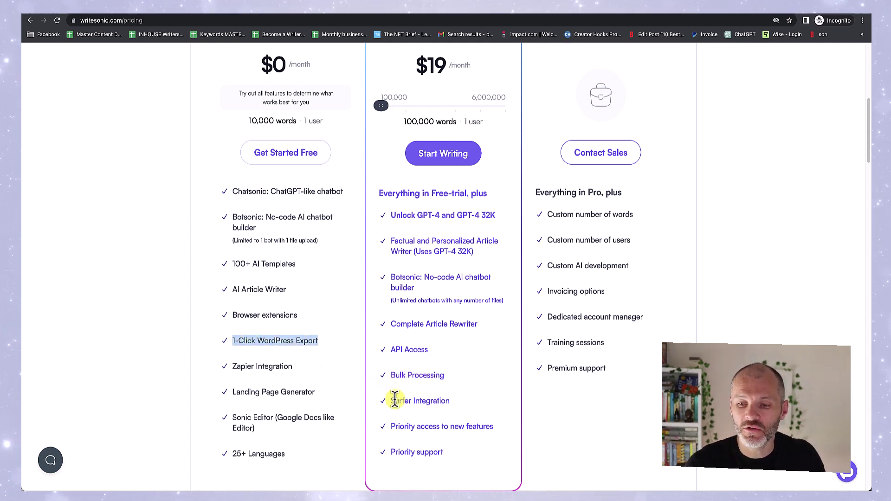
pyautogui.moveTo(394, 401); pyautogui.dragTo(461, 408)
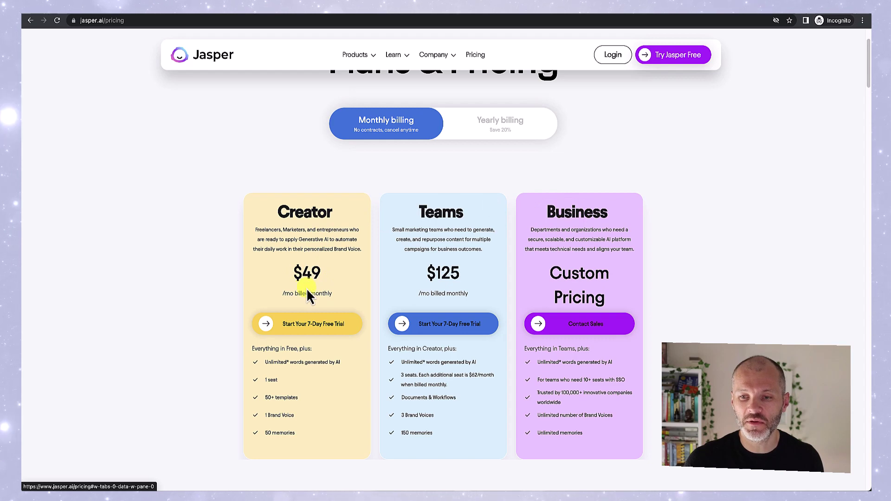
# - Switch Jasper's pricing to yearly billing, showing the $39 and $99 plans
pyautogui.click(493, 135)
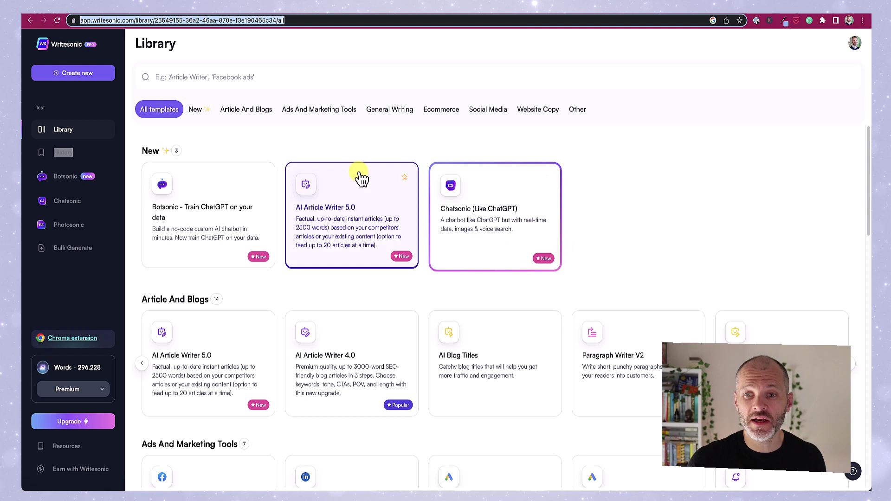
# - Filter templates by Article/Blog, Ads/Marketing, General Writing, Ecommerce, Social Media and Website Copy
pyautogui.click(255, 123)
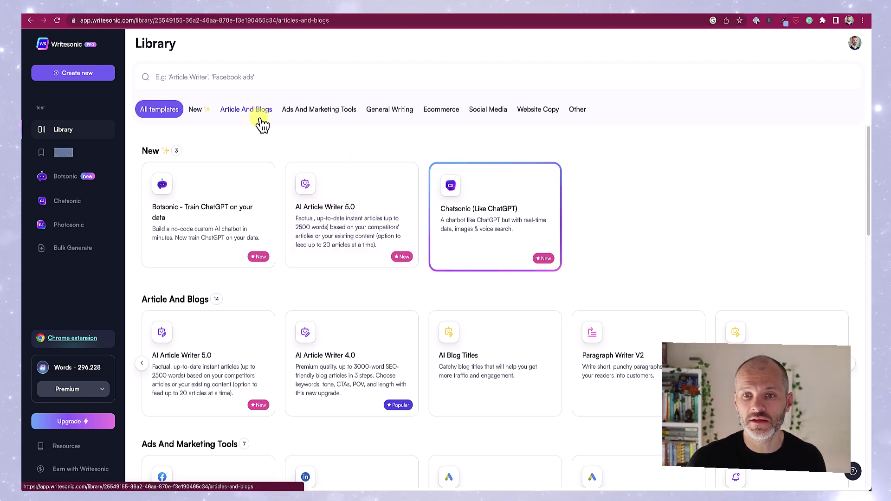
pyautogui.click(324, 119)
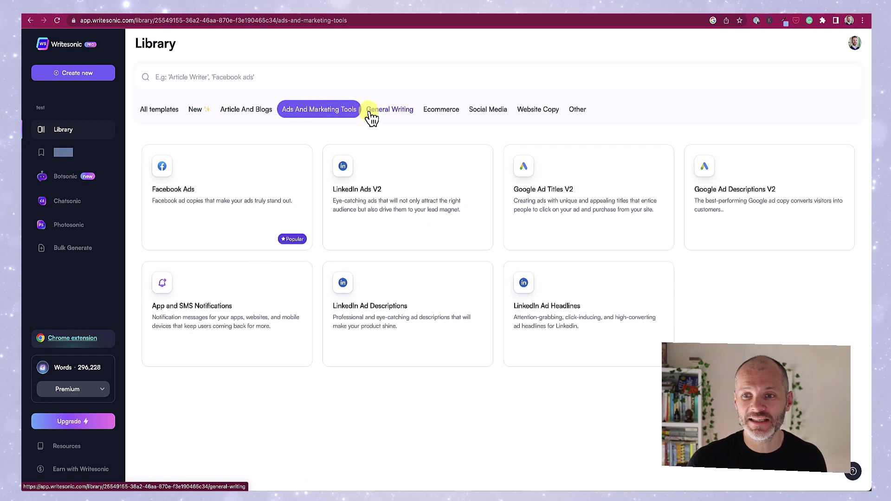
pyautogui.click(377, 117)
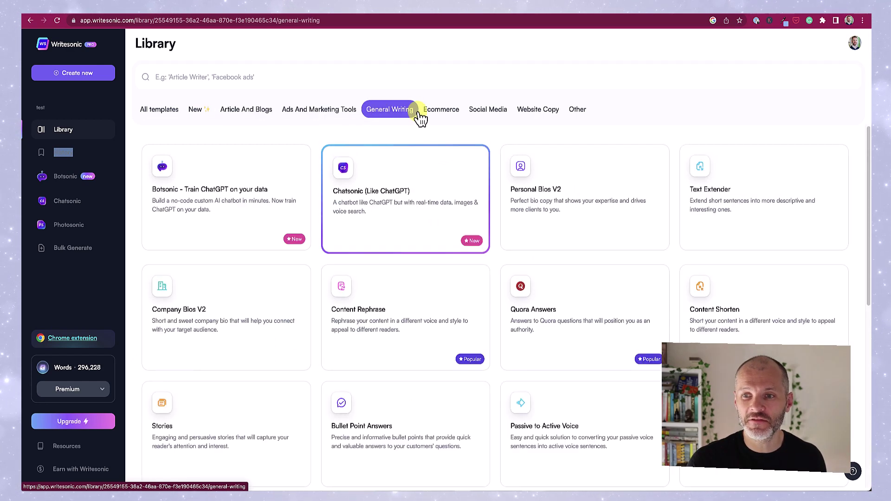
pyautogui.click(441, 117)
pyautogui.click(489, 119)
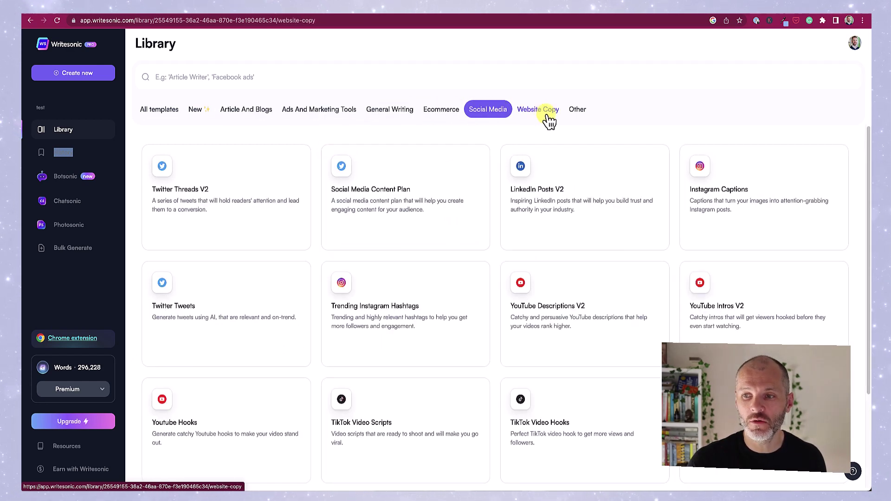
pyautogui.click(586, 113)
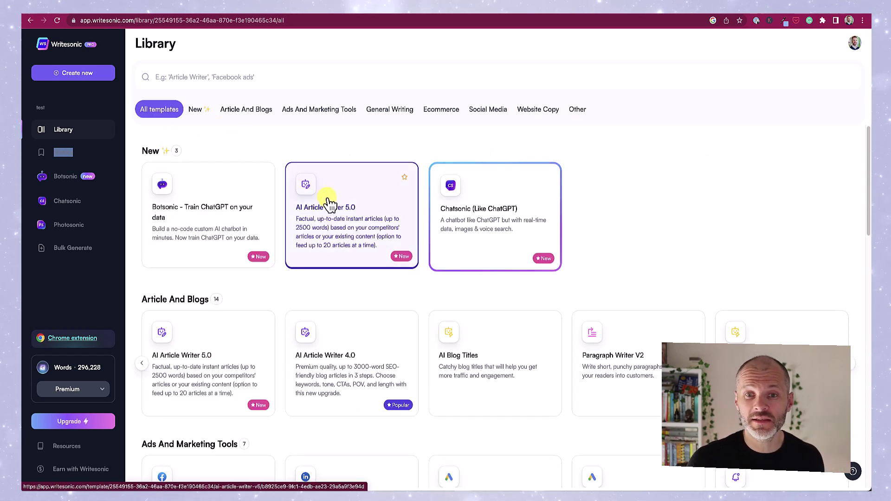
# - Glance at Chatsonic, then open the Photosonic image generator
pyautogui.click(259, 74)
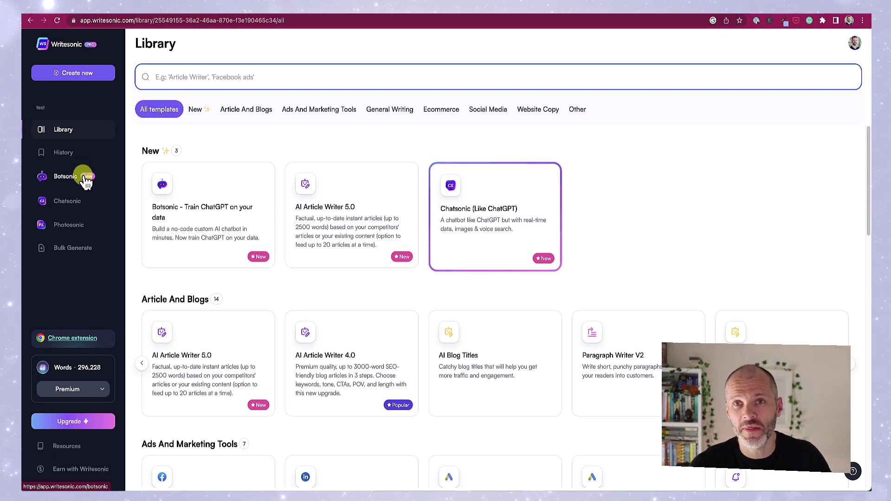
pyautogui.click(82, 205)
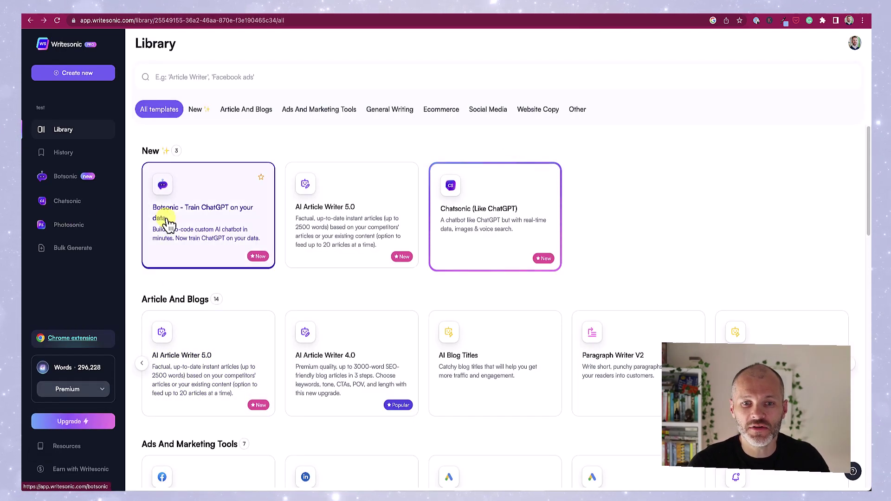
pyautogui.click(88, 225)
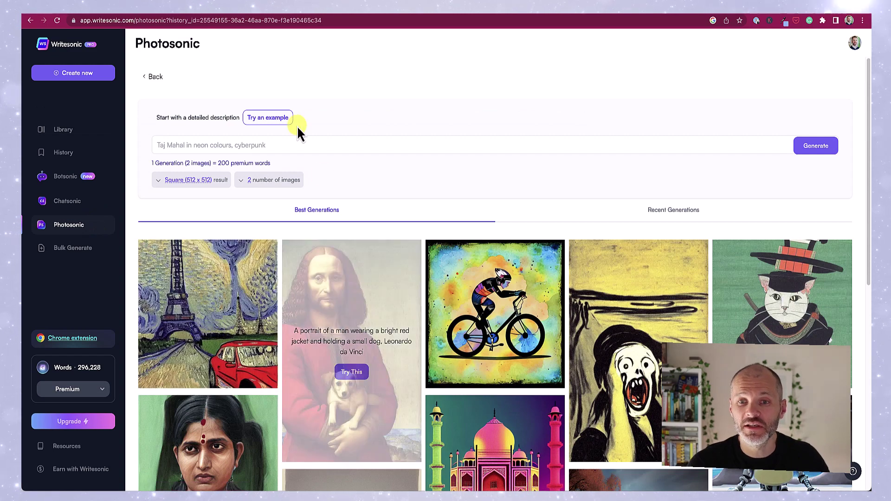
# - Open the Bulk Generate page listing the previously uploaded bulk files
pyautogui.click(74, 249)
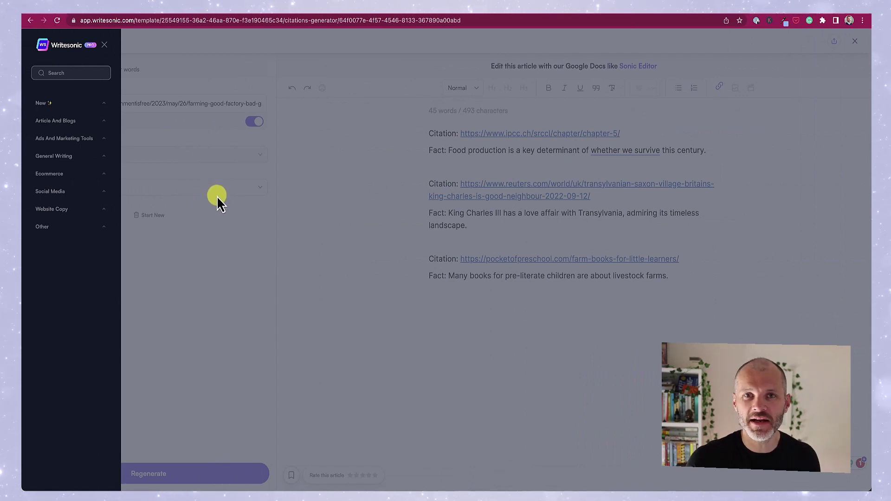
# - Expand the New, Article and Blog, Ads And Marketing, General Writing, Ecommerce and Other tool groups
pyautogui.click(276, 204)
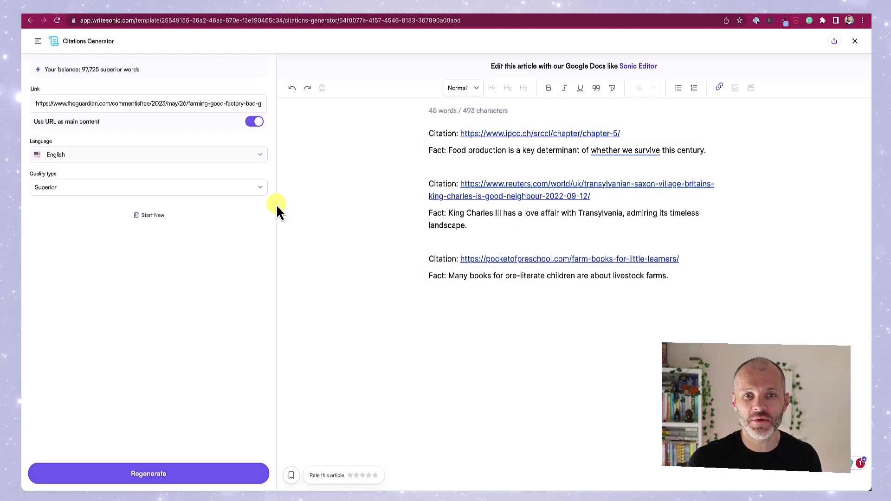
pyautogui.click(38, 42)
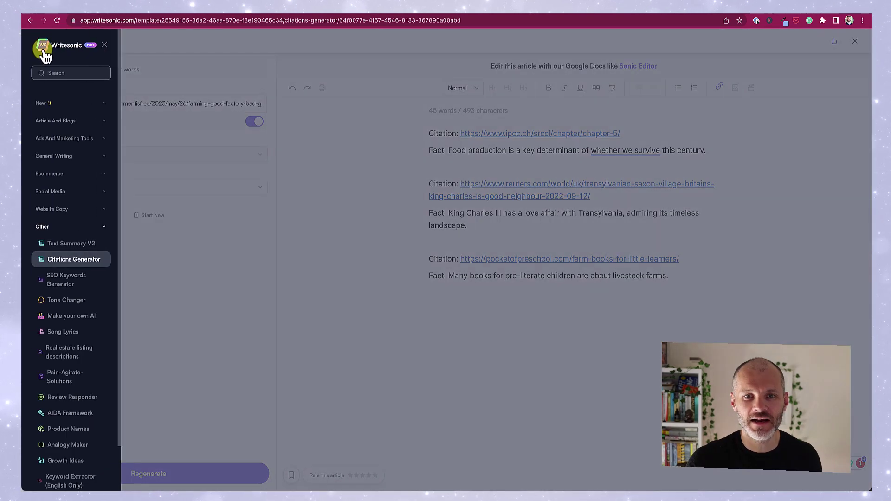
pyautogui.click(99, 106)
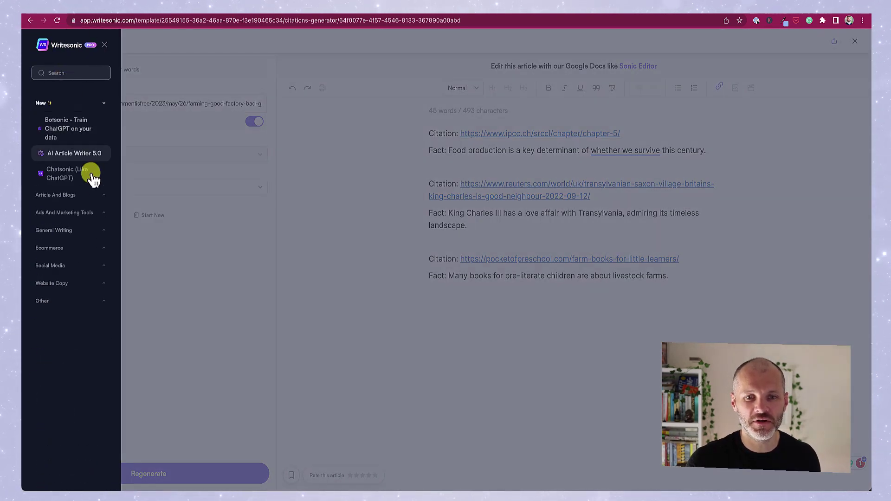
pyautogui.click(89, 196)
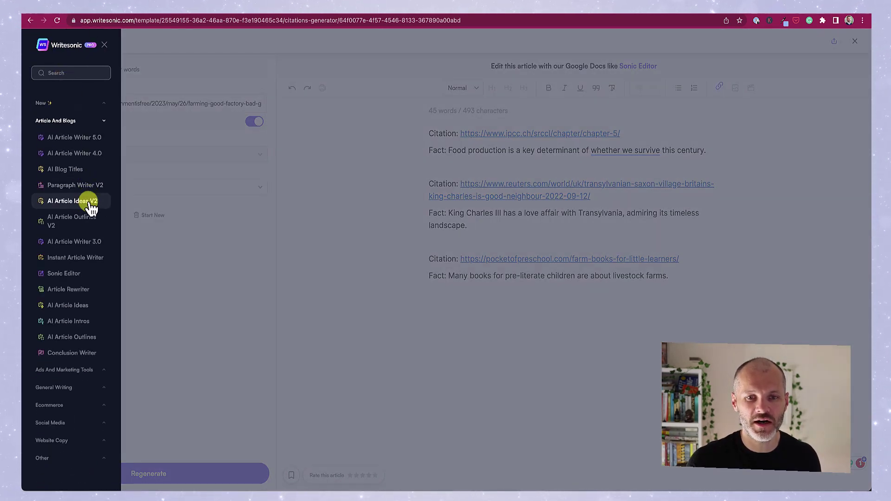
pyautogui.click(72, 370)
pyautogui.click(70, 304)
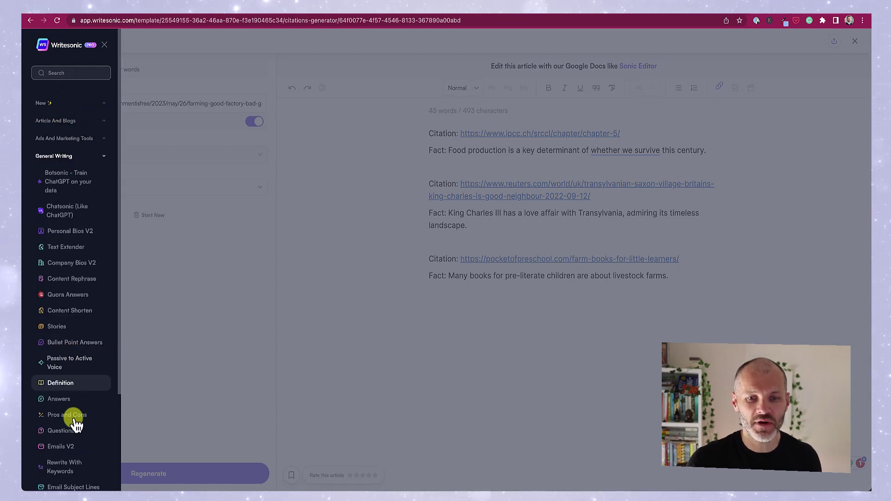
pyautogui.scroll(-3, 73, 422)
pyautogui.click(66, 428)
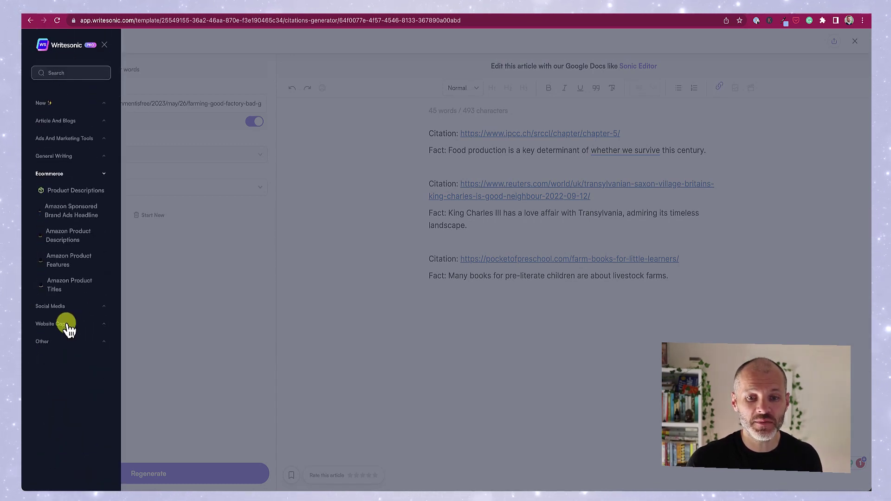
pyautogui.click(55, 344)
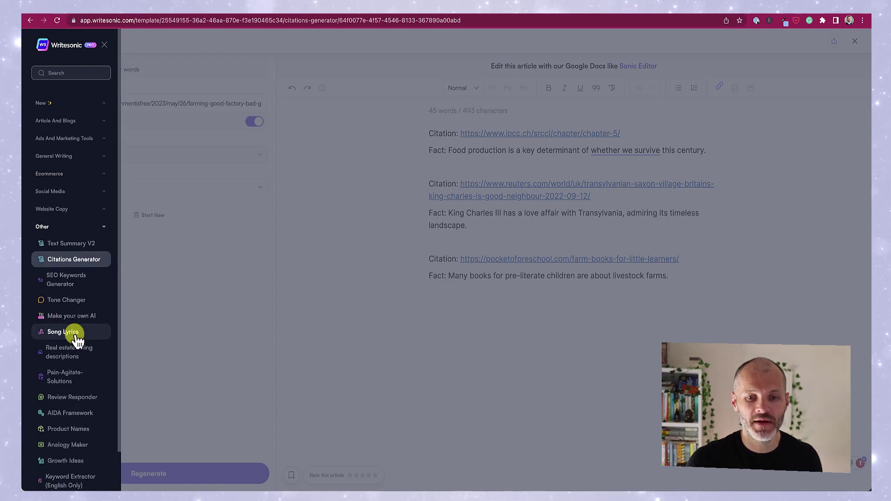
pyautogui.scroll(-1, 76, 337)
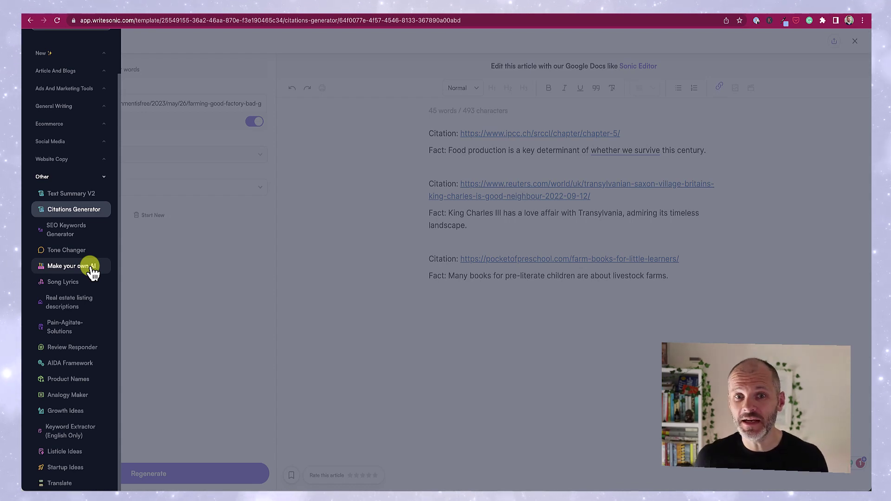
# - Load chat.openai.com in a new tab and focus the message box
pyautogui.hotkey('ctrl', 't')
pyautogui.write('chat.openai.com')
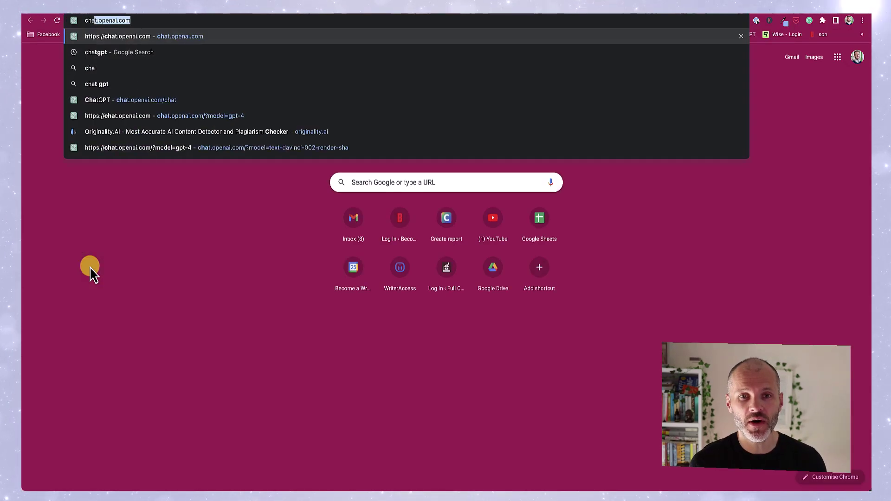
pyautogui.press('Return')
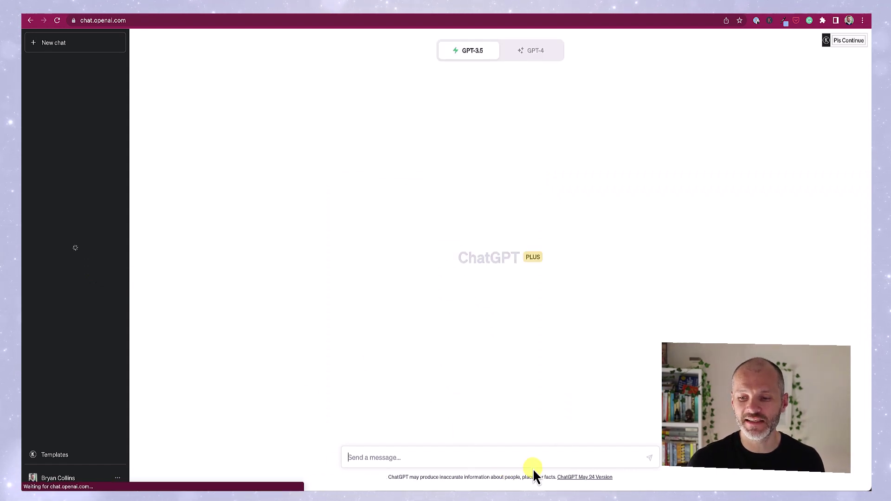
pyautogui.click(537, 452)
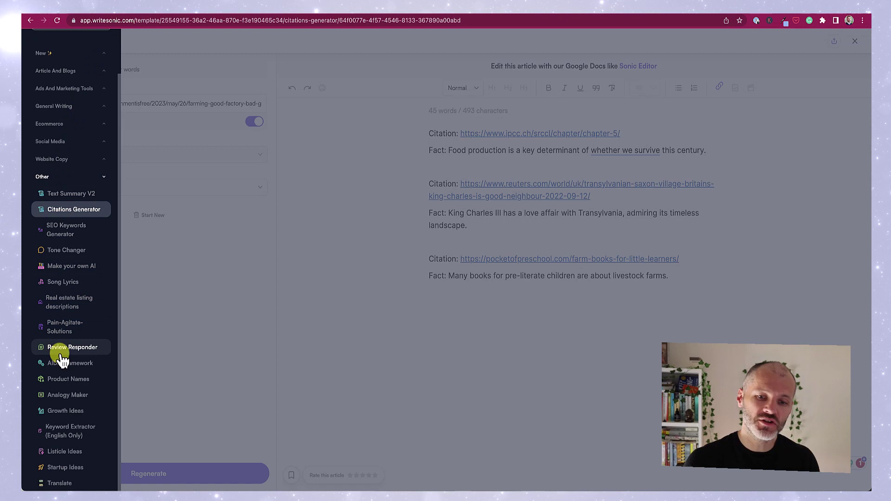
# - Scroll up to the Paraphrasing test's crypto lending content in Content Rephrase
pyautogui.scroll(2, 78, 256)
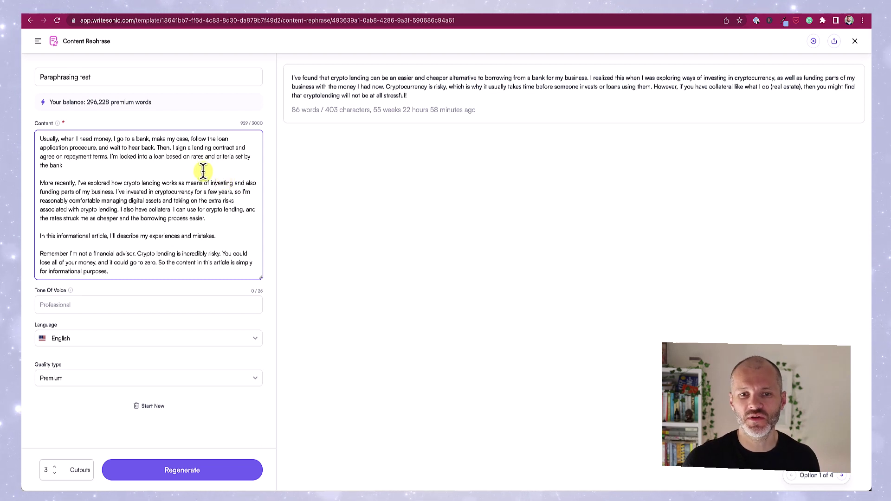
# - Select all the crypto lending Content text and keep the Language on English
pyautogui.click(203, 173)
pyautogui.press('super+a')
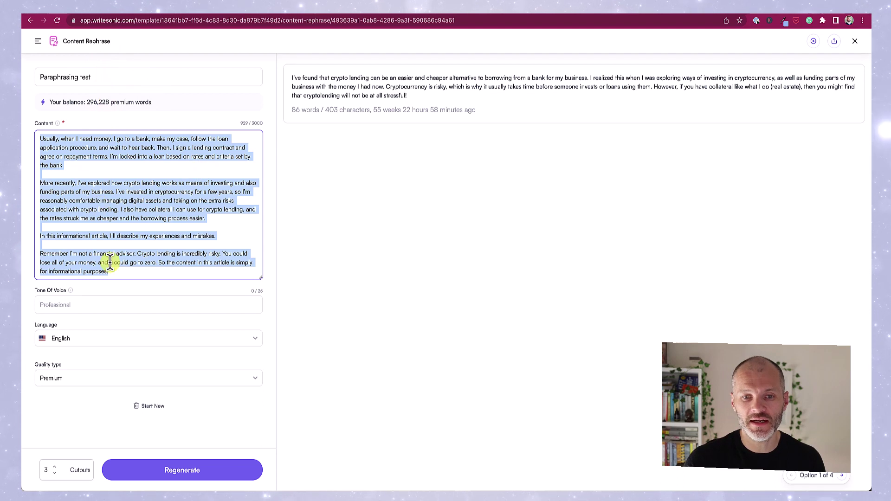
pyautogui.click(80, 336)
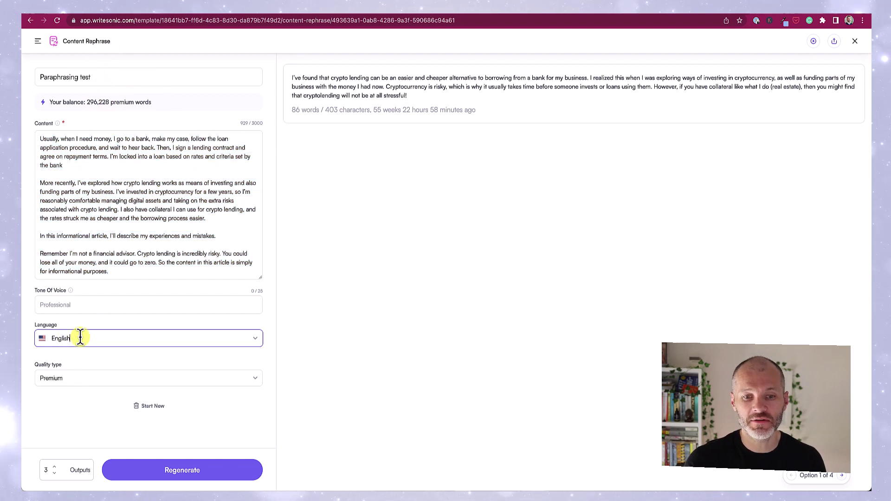
pyautogui.click(257, 345)
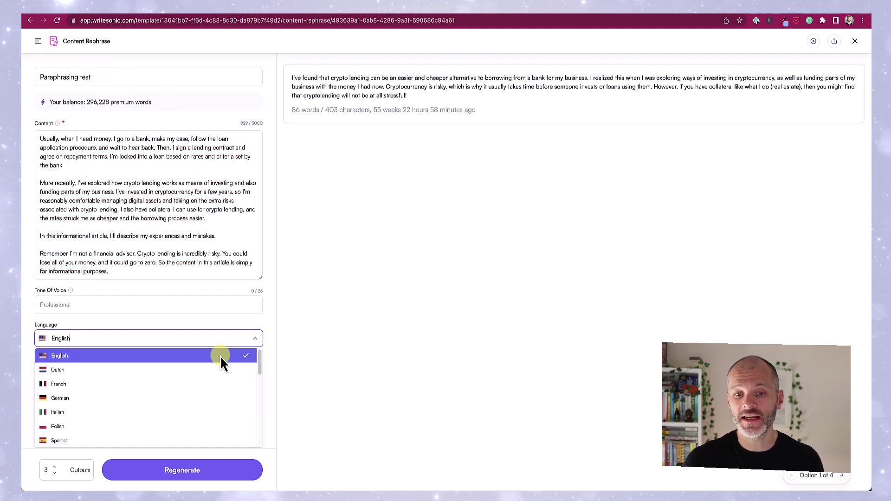
pyautogui.click(218, 317)
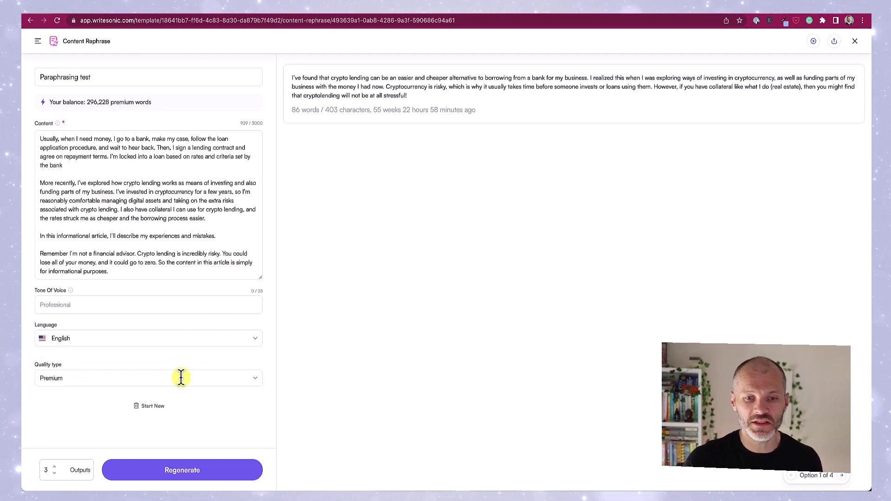
# - Set Quality to Superior (GPT4), raise Outputs to 5, and regenerate
pyautogui.click(257, 385)
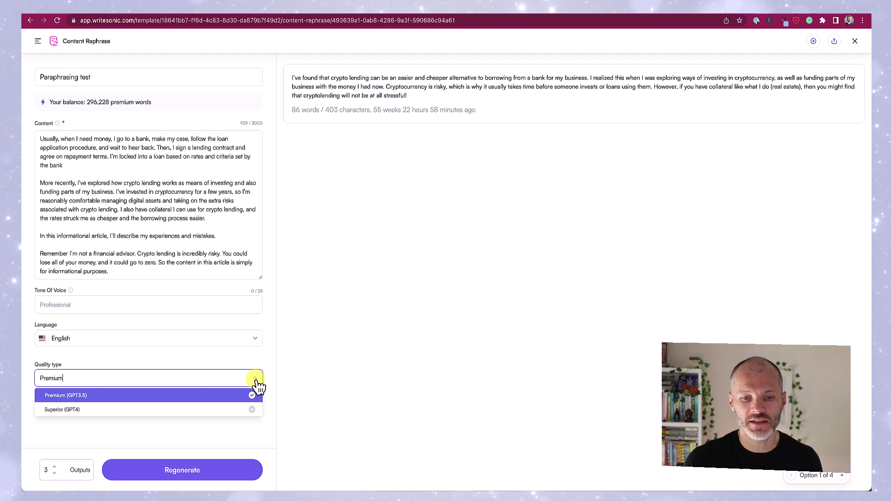
pyautogui.click(111, 410)
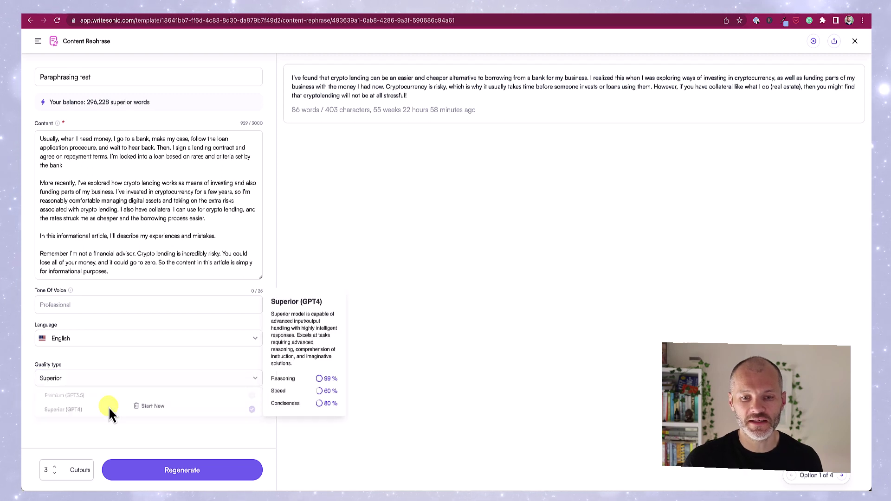
pyautogui.click(227, 382)
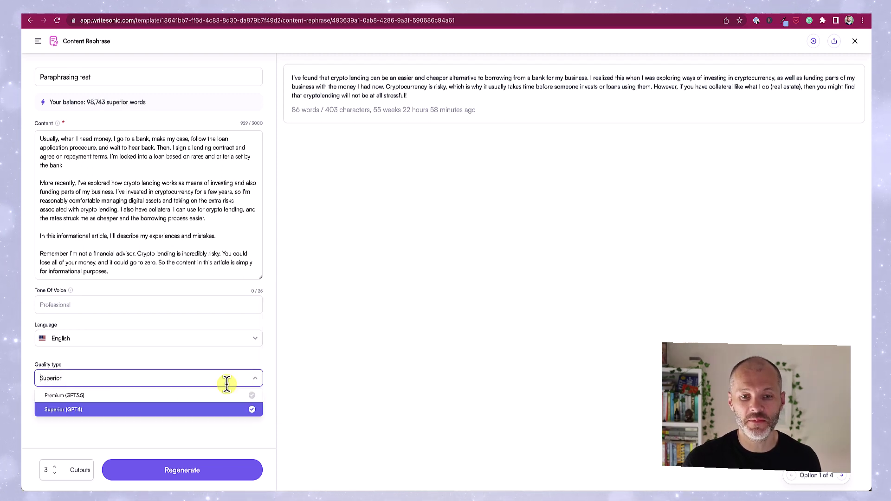
pyautogui.click(180, 424)
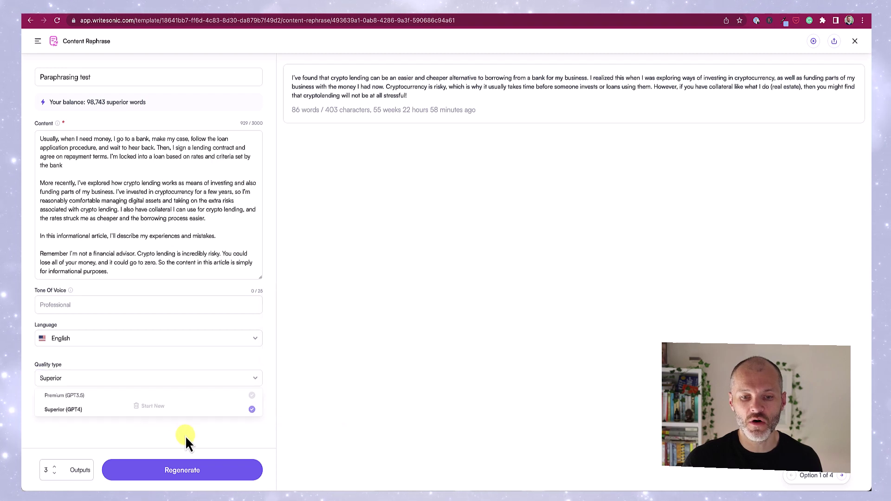
pyautogui.click(54, 468)
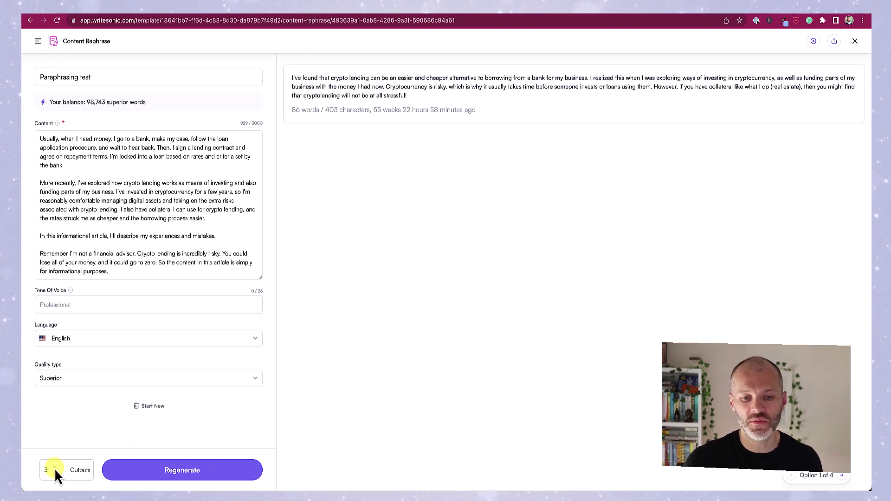
pyautogui.click(55, 468)
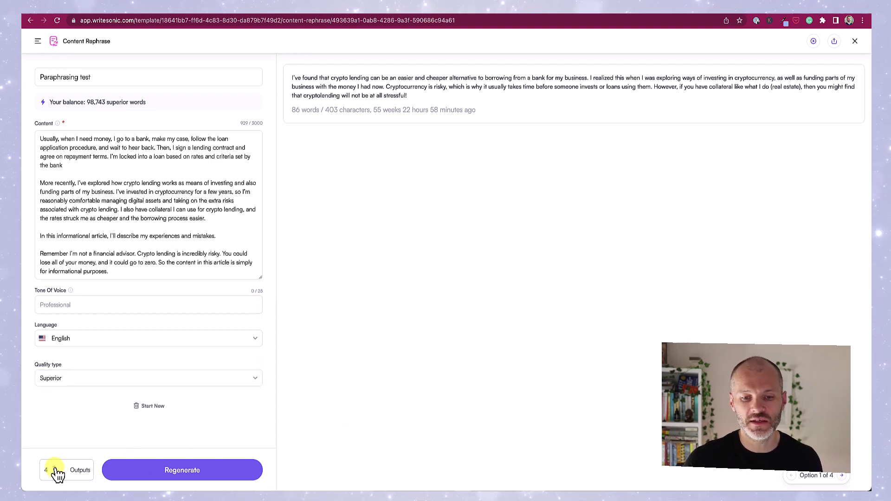
pyautogui.click(193, 478)
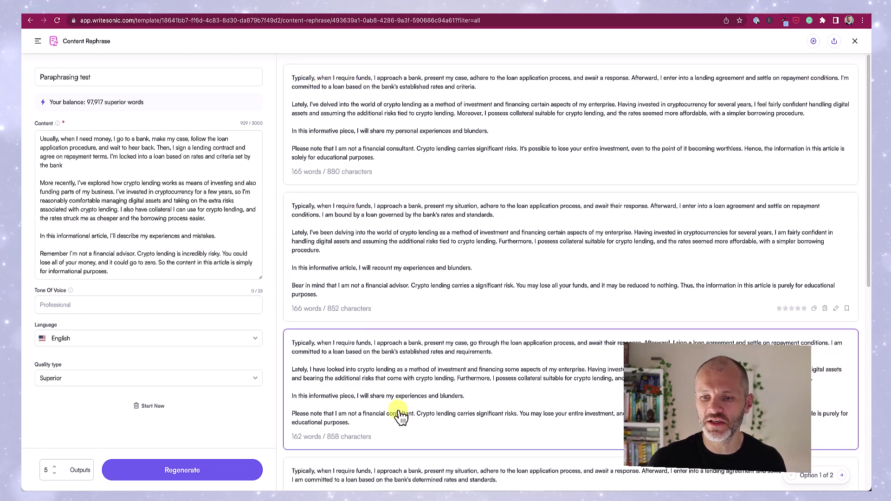
# - Scroll through the five new paraphrase outputs to compare them
pyautogui.scroll(-2, 398, 460)
pyautogui.scroll(-6, 409, 395)
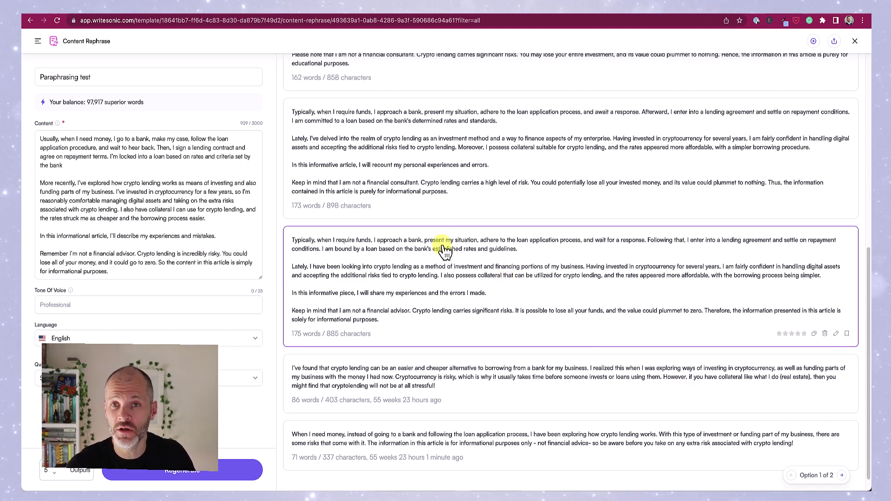
pyautogui.scroll(3, 444, 251)
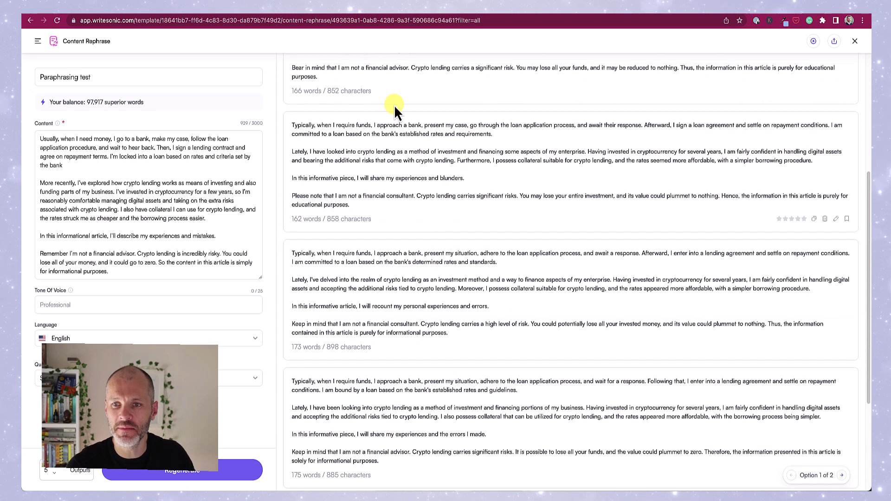
pyautogui.scroll(-3, 408, 392)
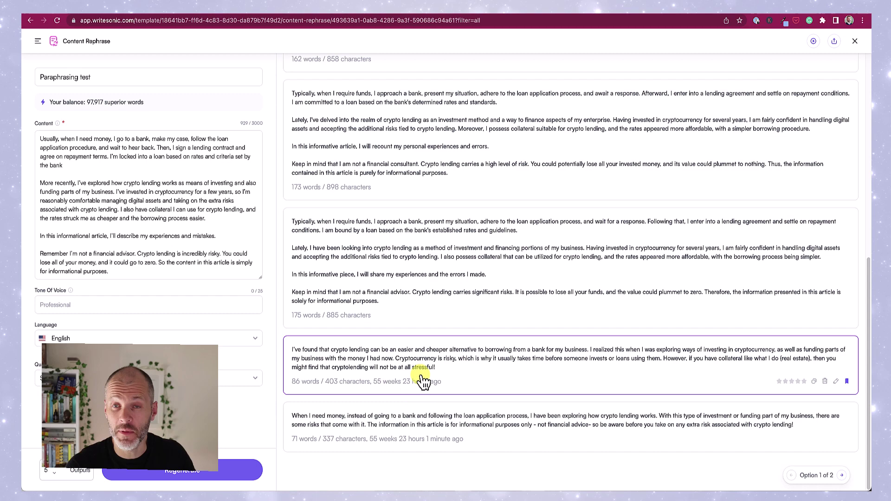
pyautogui.scroll(1, 426, 322)
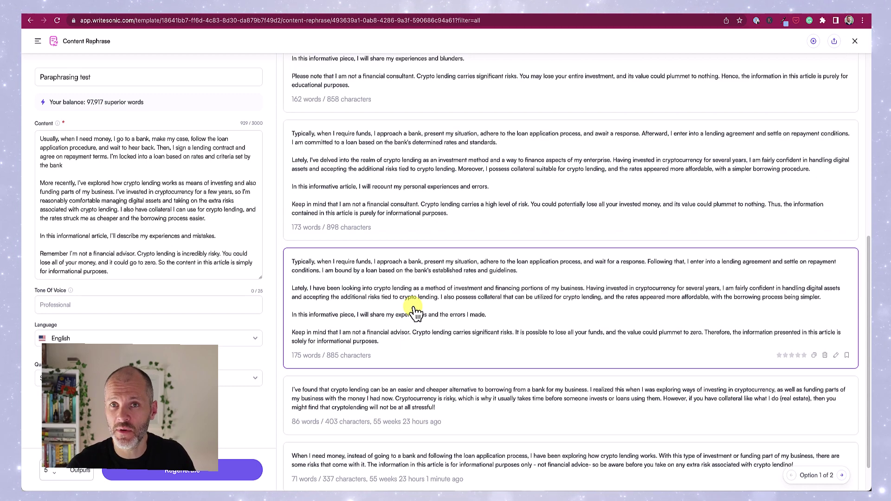
pyautogui.scroll(8, 416, 314)
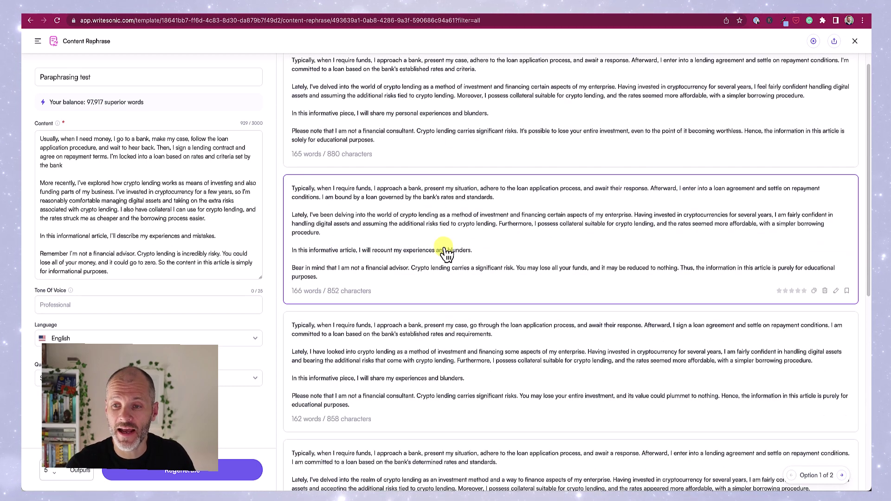
pyautogui.scroll(-1, 477, 395)
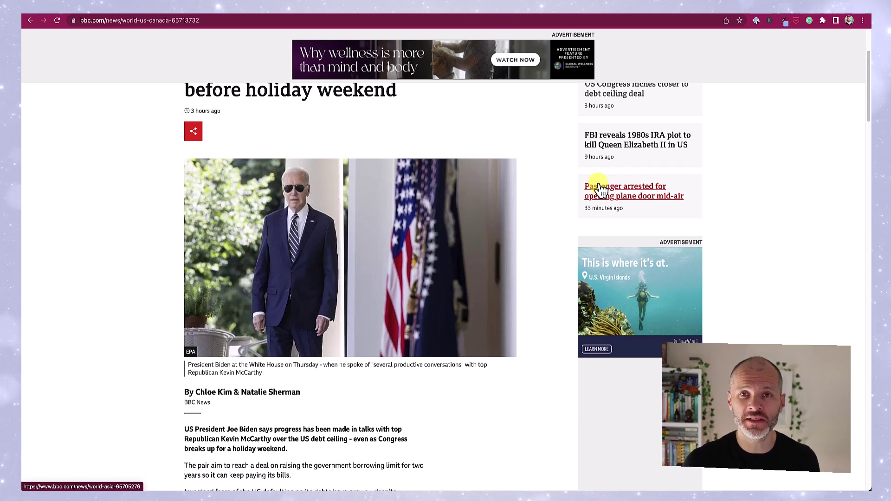
# - Paste the BBC article's web address into the Text Summary V2 URL field
pyautogui.click(432, 20)
pyautogui.press('super+c')
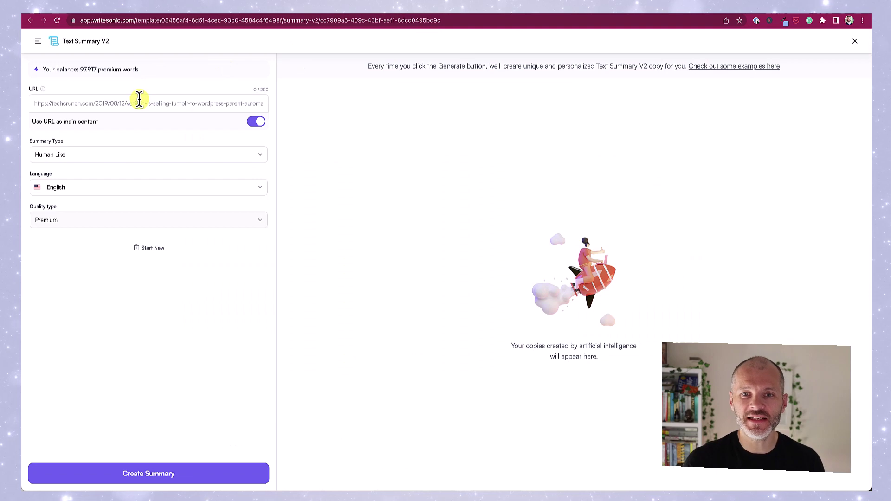
pyautogui.click(140, 98)
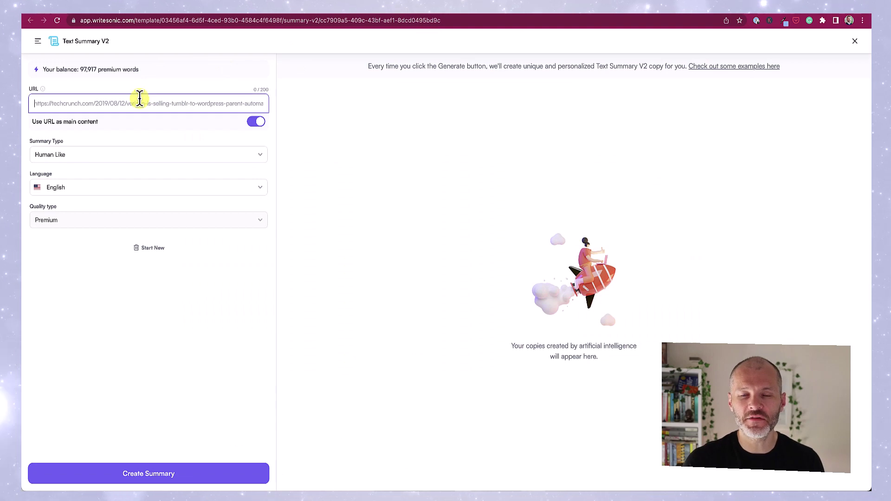
pyautogui.press('super+v')
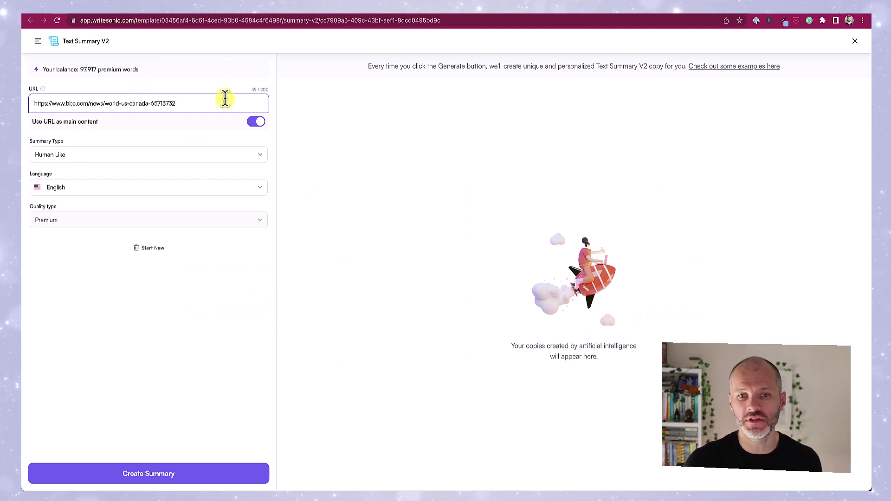
pyautogui.press('super+a')
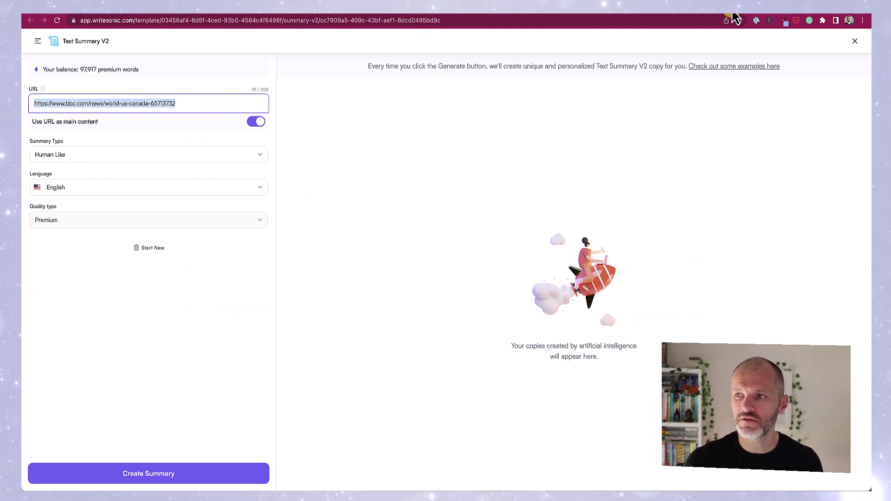
pyautogui.press('super+grave')
pyautogui.scroll(3, 501, 168)
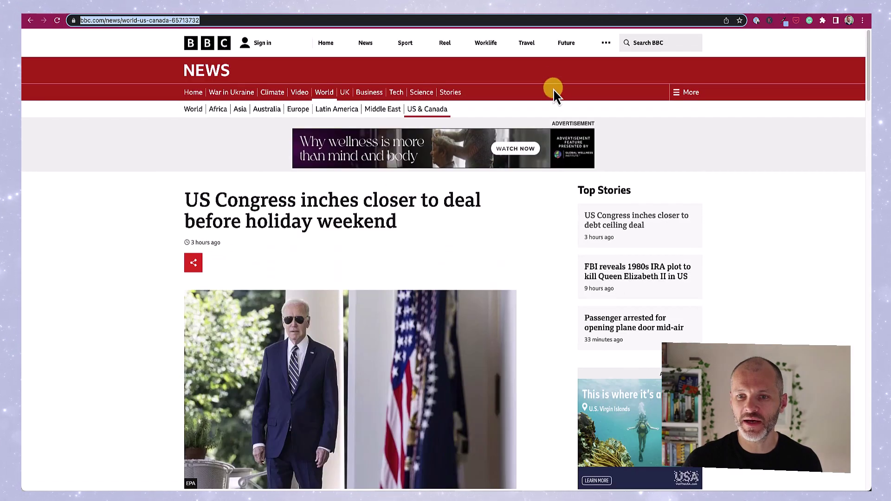
pyautogui.press('super+grave')
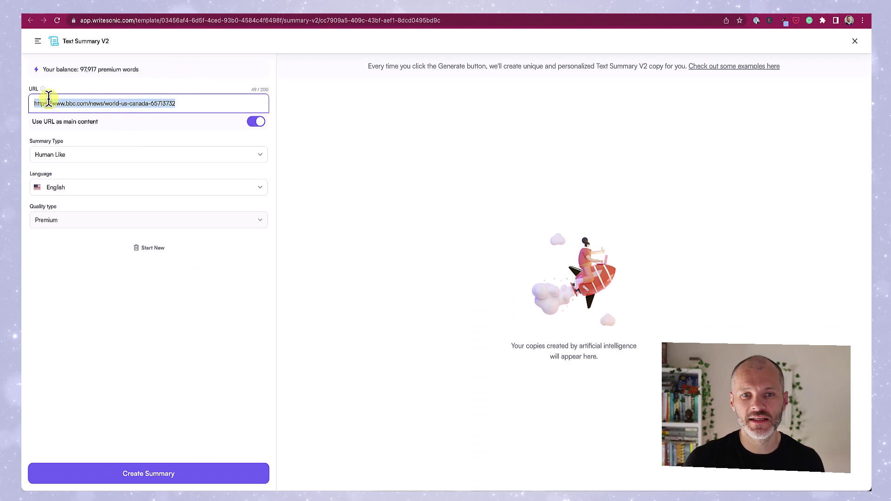
pyautogui.moveTo(49, 100); pyautogui.dragTo(103, 120)
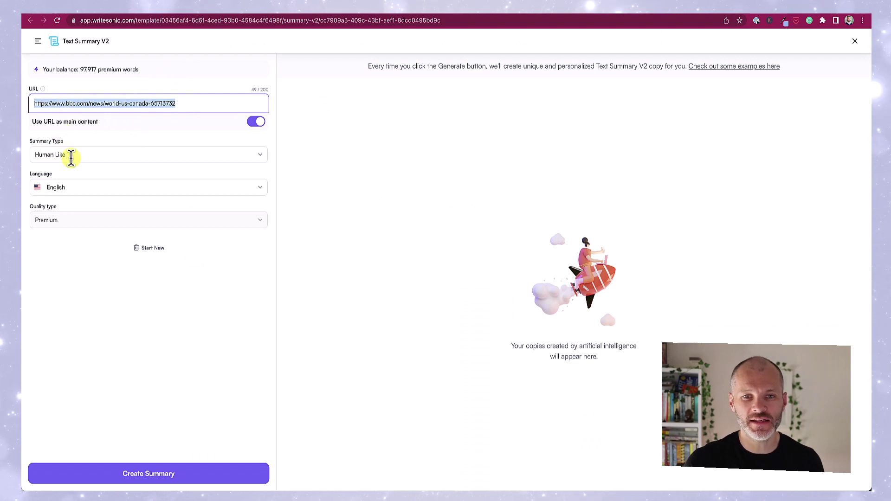
# - Keep the Human Like summary type and create the summary, retrying after the network error
pyautogui.click(261, 160)
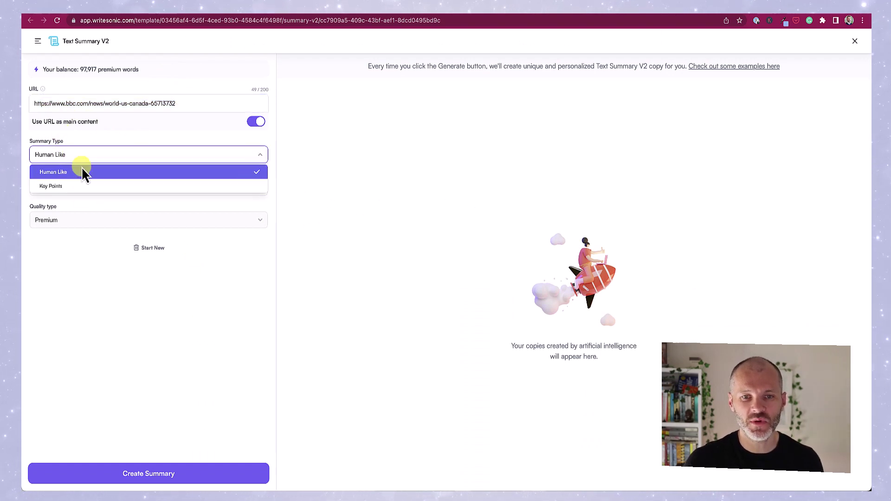
pyautogui.click(96, 233)
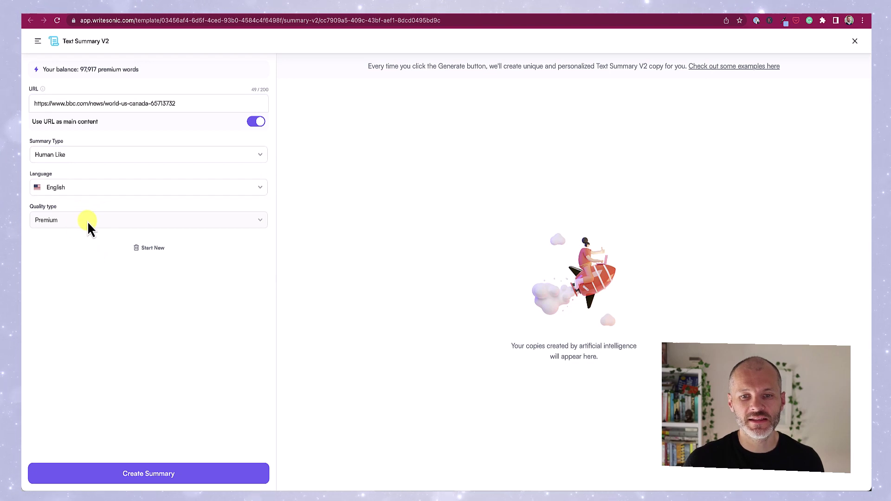
pyautogui.click(204, 470)
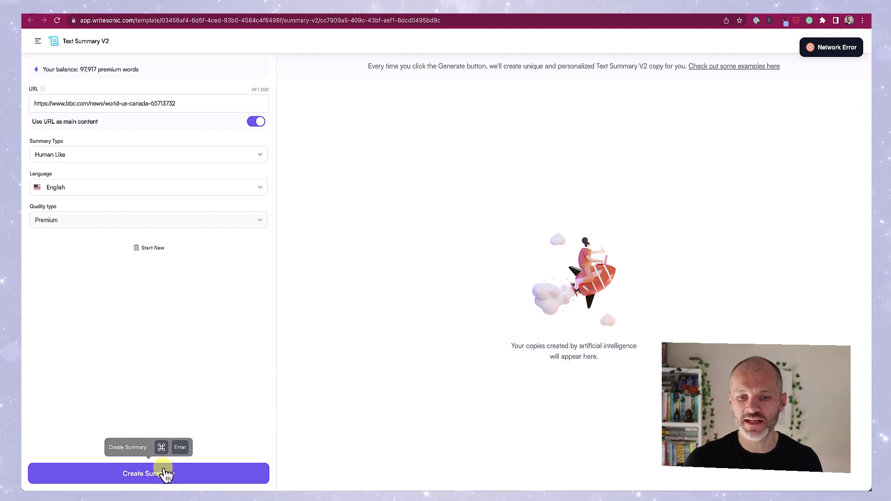
pyautogui.click(167, 474)
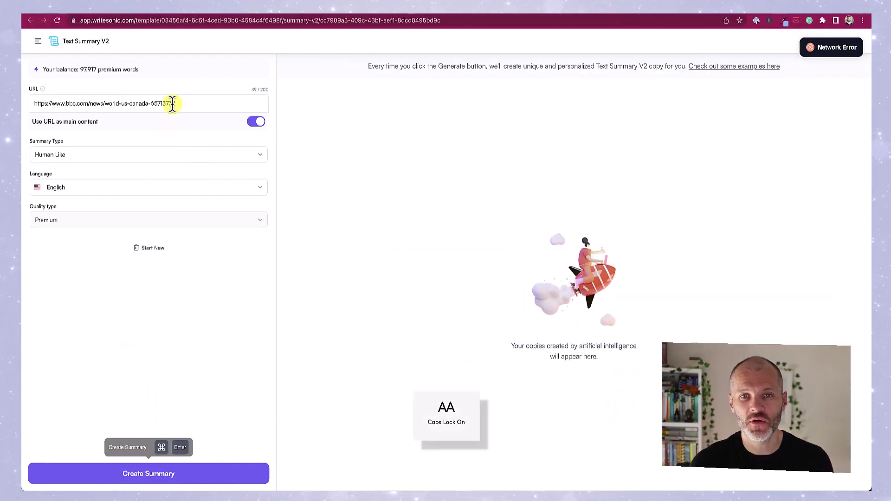
# - Replace the BBC link with the Guardian article URL and create its Human Like summary
pyautogui.click(172, 104)
pyautogui.press('super+a')
pyautogui.write('https://www.theguardian.com/commentisfree/2023/may/26/farming-good-factory-bad-global-food-crisis')
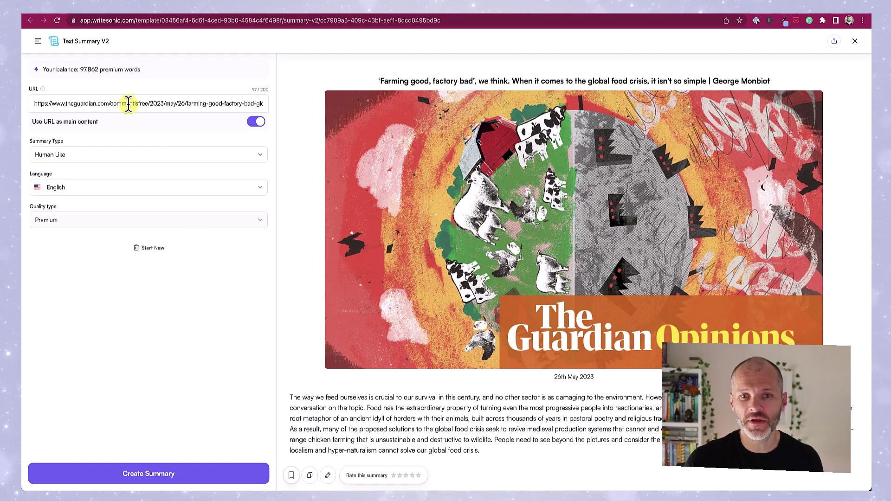
pyautogui.click(129, 103)
pyautogui.press('super+a')
pyautogui.press('super+c')
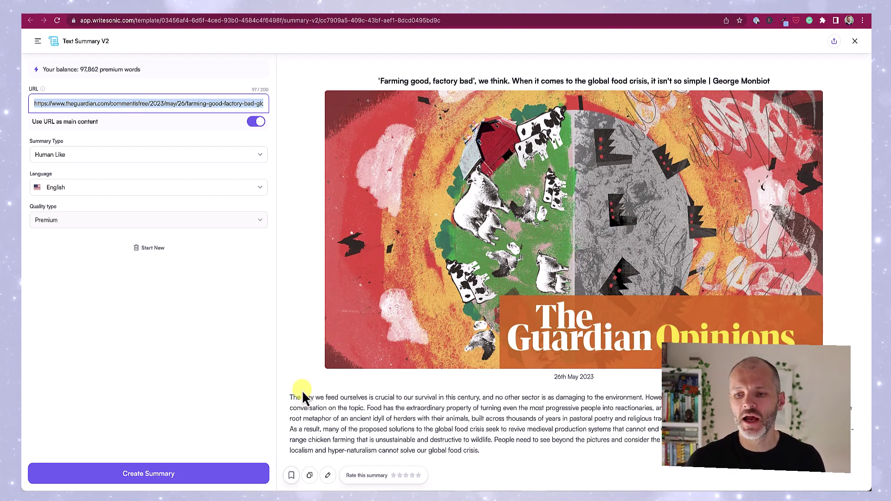
# - Highlight the generated summary paragraph and its opening sentence to review the wording
pyautogui.moveTo(291, 398)
pyautogui.mouseDown()
pyautogui.moveTo(524, 450)
pyautogui.moveTo(285, 397)
pyautogui.mouseUp()
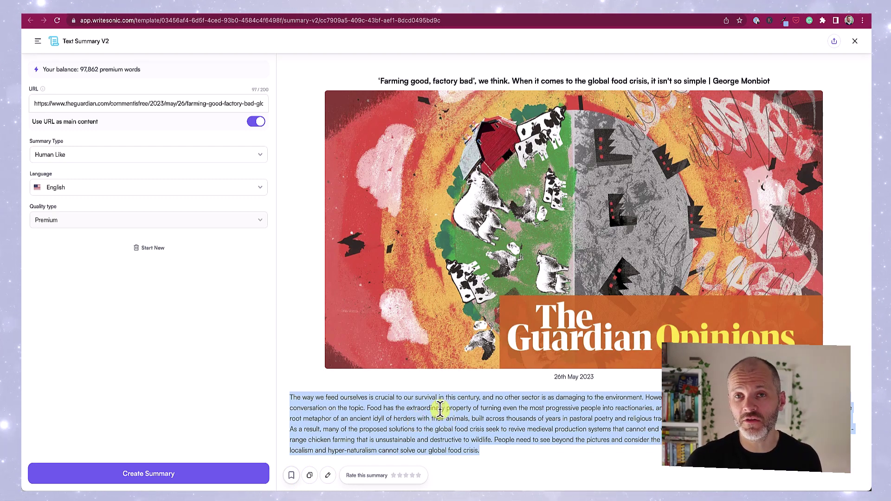
pyautogui.click(508, 455)
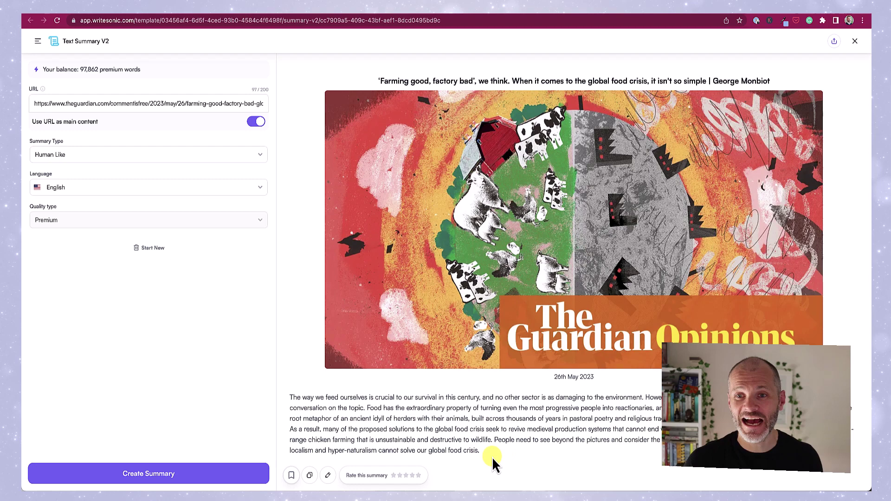
pyautogui.moveTo(492, 454); pyautogui.dragTo(289, 397)
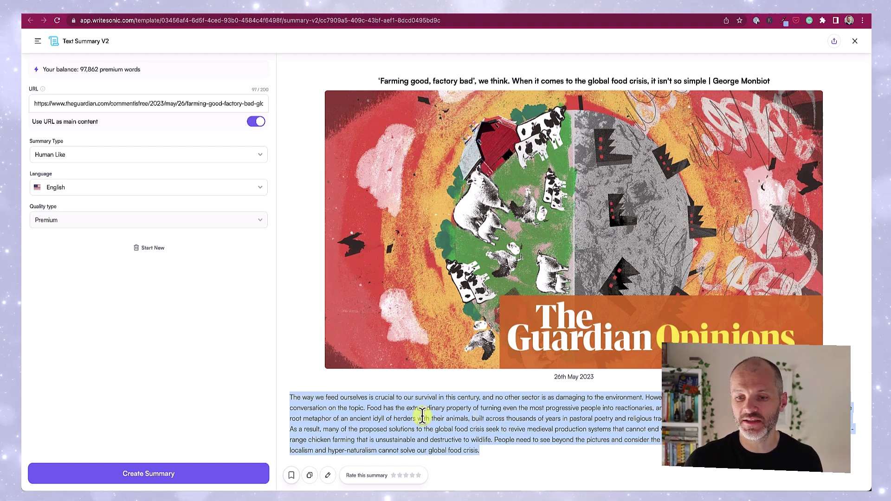
pyautogui.click(318, 402)
pyautogui.moveTo(294, 398); pyautogui.dragTo(479, 398)
pyautogui.hotkey('ctrl', 'Tab')
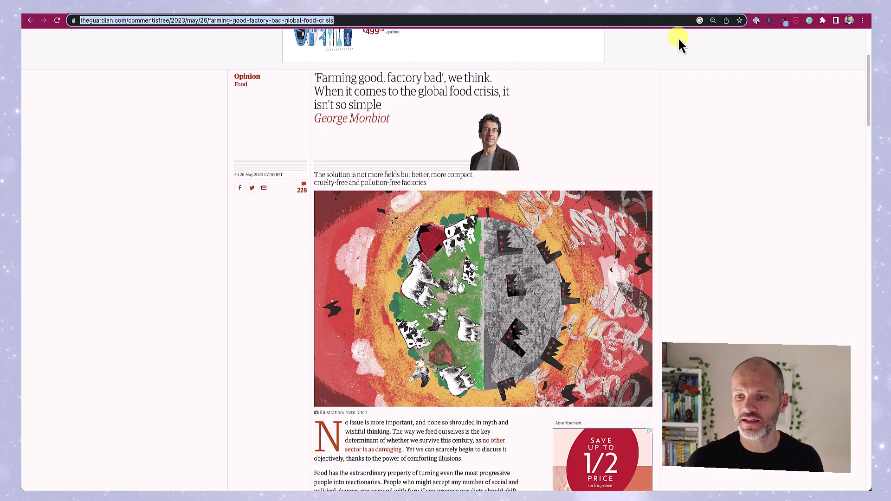
pyautogui.scroll(-2, 534, 181)
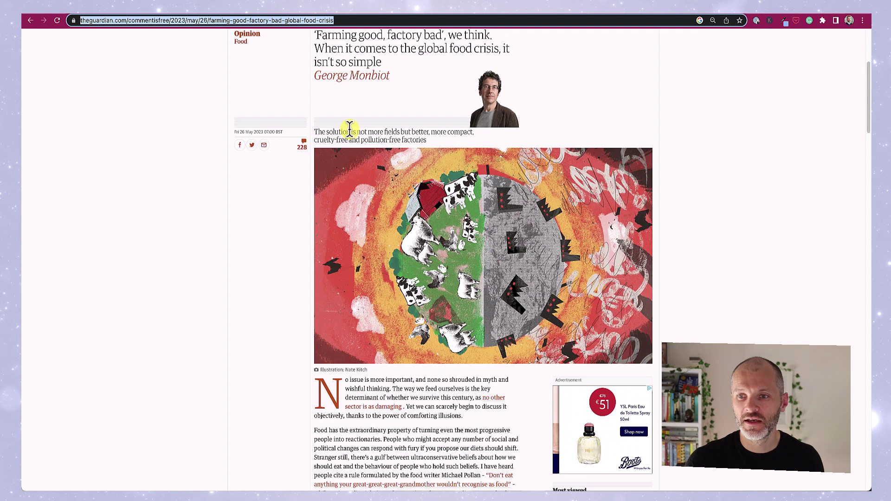
pyautogui.moveTo(354, 380); pyautogui.dragTo(474, 398)
pyautogui.moveTo(355, 380); pyautogui.dragTo(429, 404)
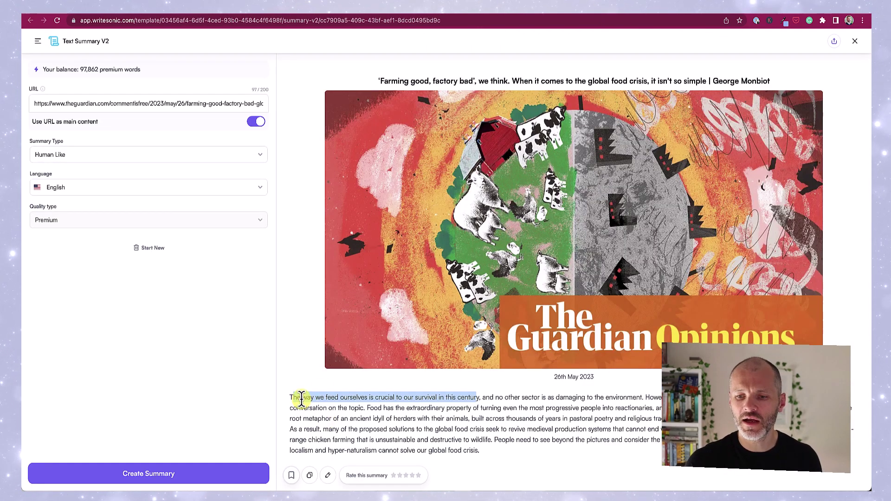
# - Highlight the summary's first line, then the whole summary paragraph
pyautogui.moveTo(291, 397); pyautogui.dragTo(424, 408)
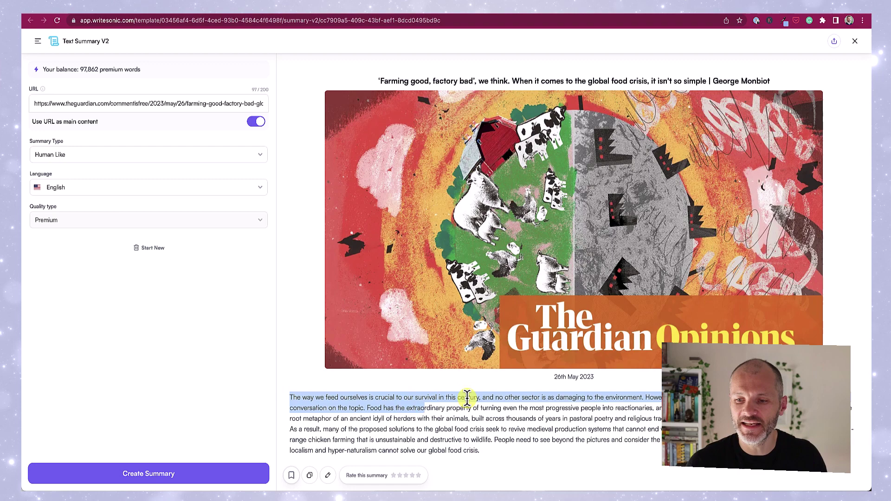
pyautogui.moveTo(506, 452); pyautogui.dragTo(290, 397)
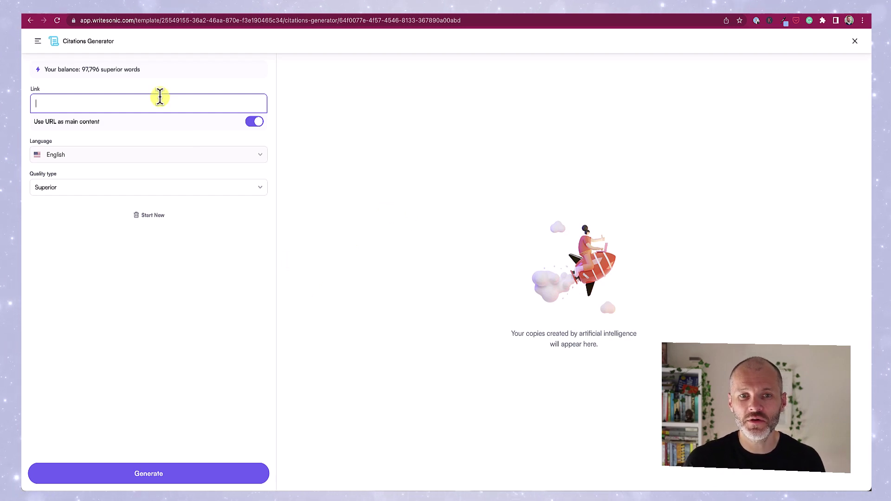
# - Generate Superior (GPT4) quality citations from the pasted Guardian article link
pyautogui.press('super+v')
pyautogui.moveTo(57, 103); pyautogui.dragTo(240, 123)
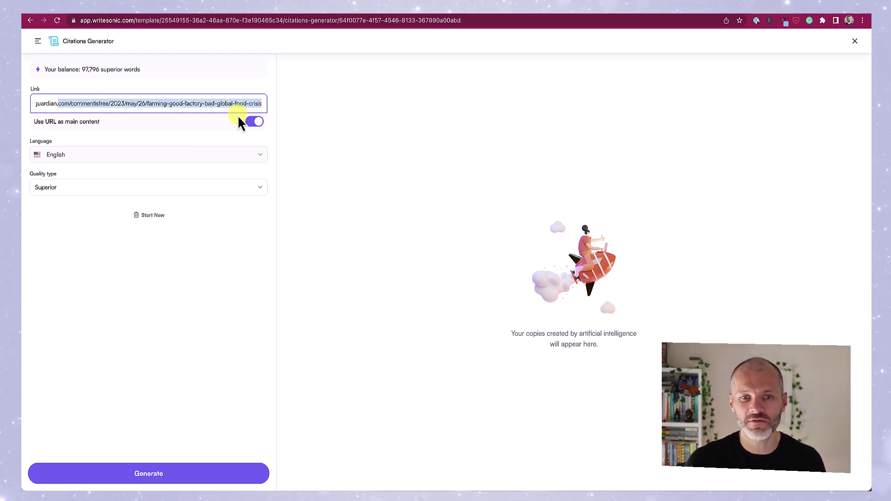
pyautogui.click(259, 187)
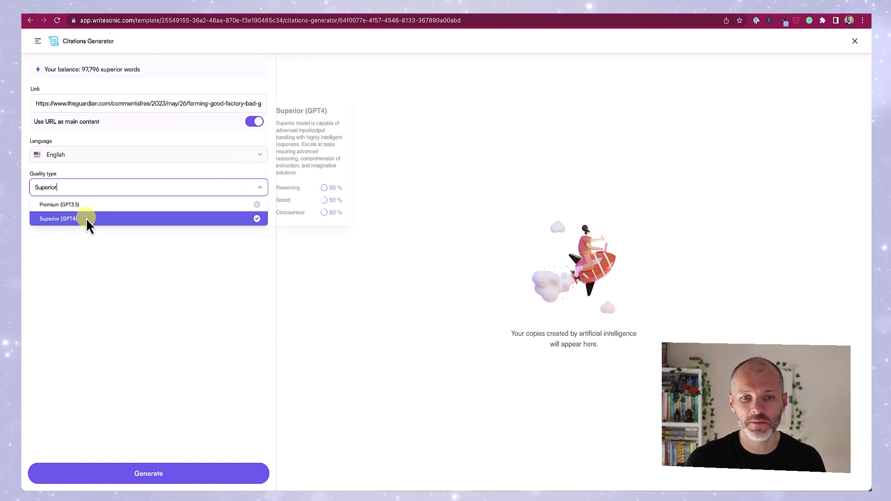
pyautogui.click(89, 223)
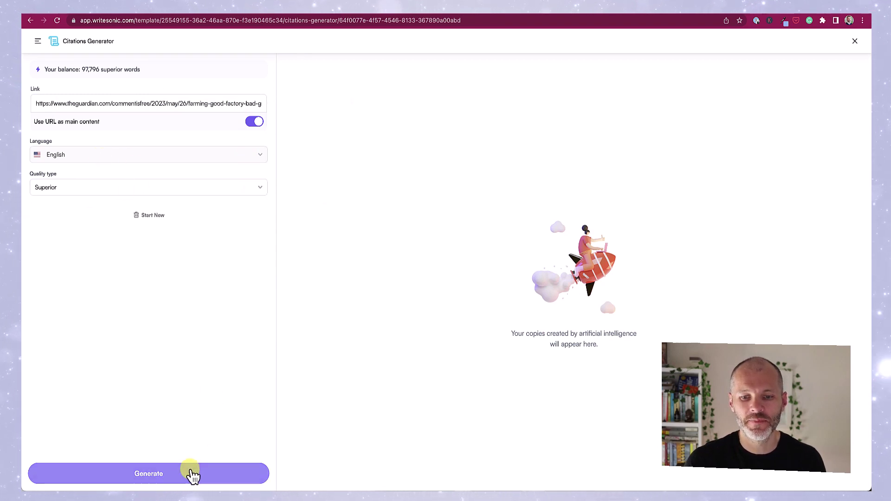
pyautogui.click(192, 474)
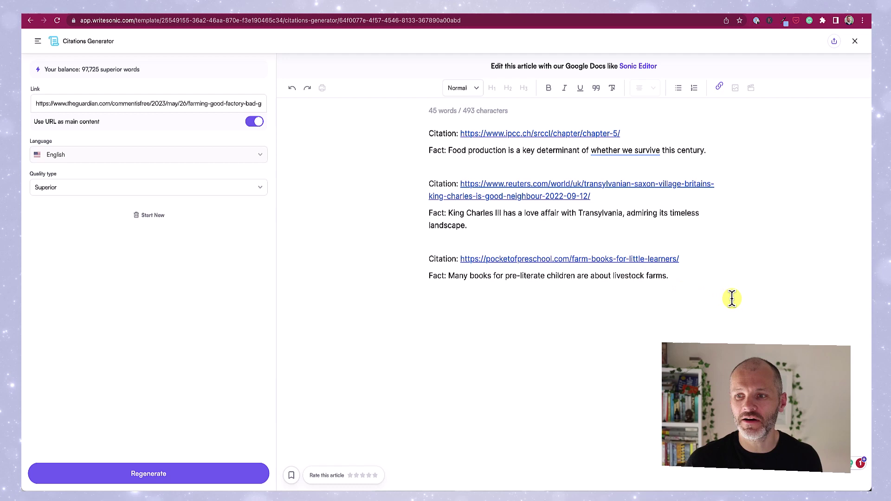
# - Inspect the generated citations, selecting the King Charles III fact and the Reuters link
pyautogui.moveTo(671, 281); pyautogui.dragTo(390, 125)
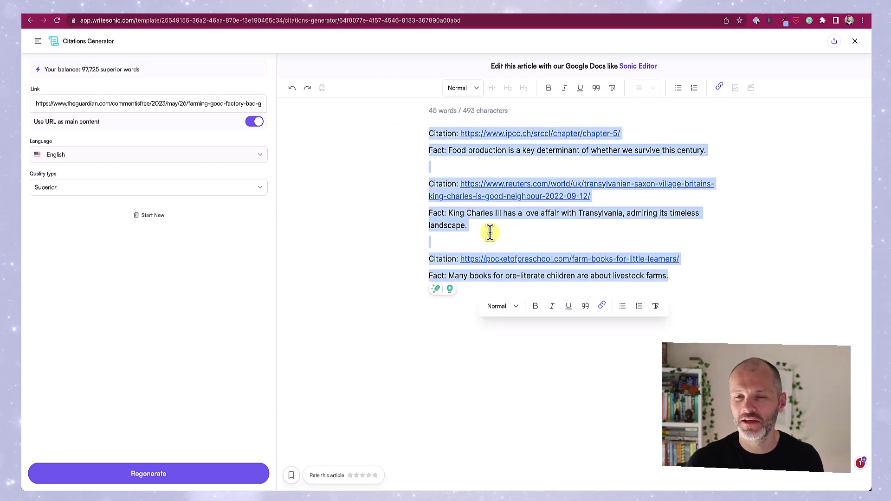
pyautogui.click(534, 339)
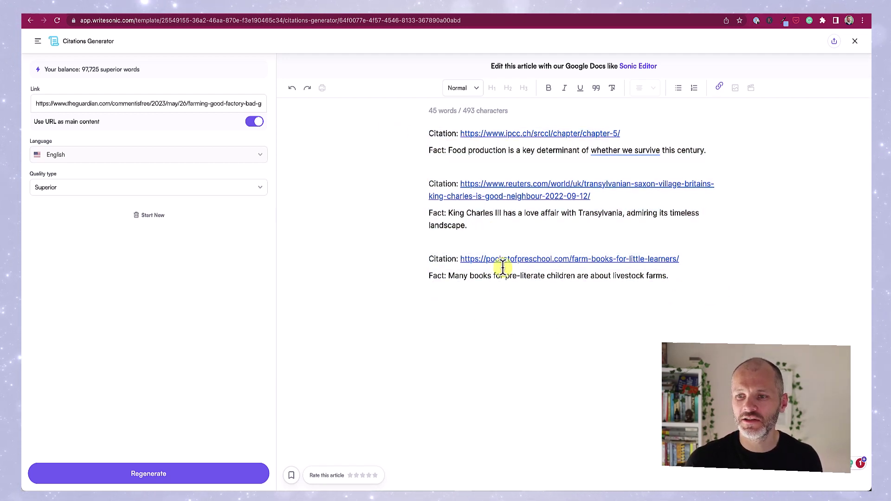
pyautogui.tripleClick(480, 234)
pyautogui.moveTo(581, 213); pyautogui.dragTo(434, 186)
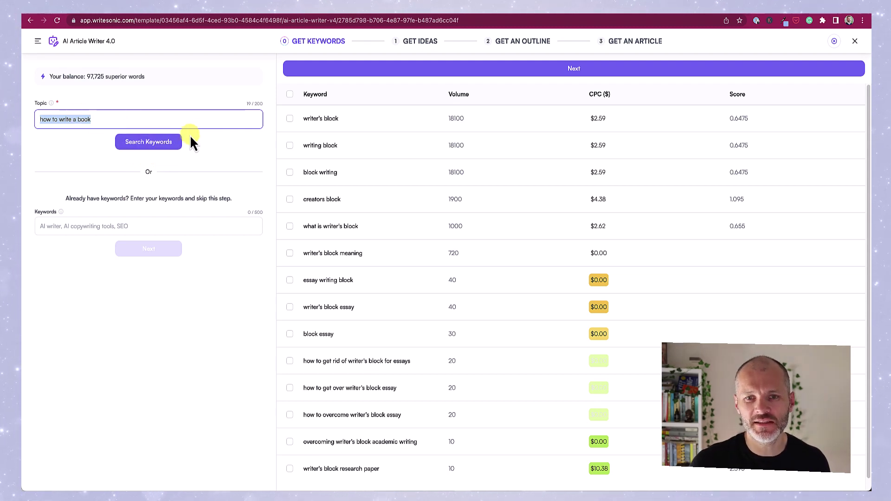
# - Fetch keyword suggestions and enter the top one, 'how to write a book', as the keyword
pyautogui.click(166, 149)
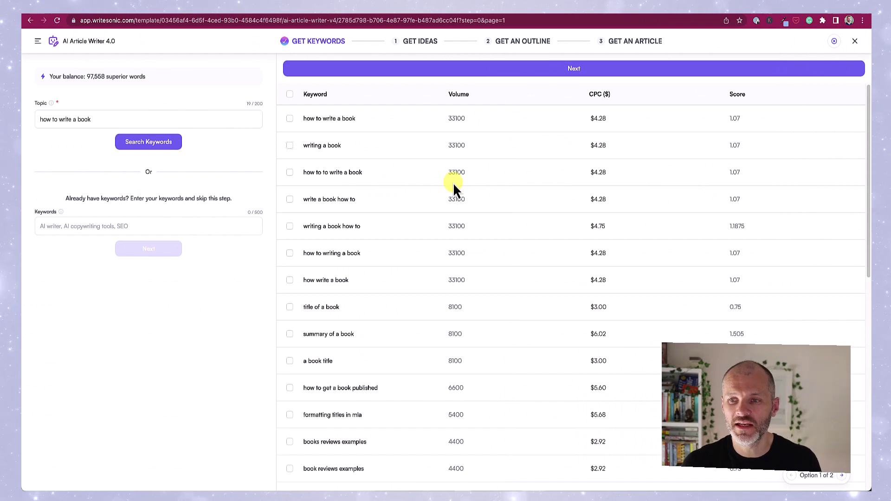
pyautogui.moveTo(381, 121); pyautogui.dragTo(303, 121)
pyautogui.hotkey('ctrl', 'c')
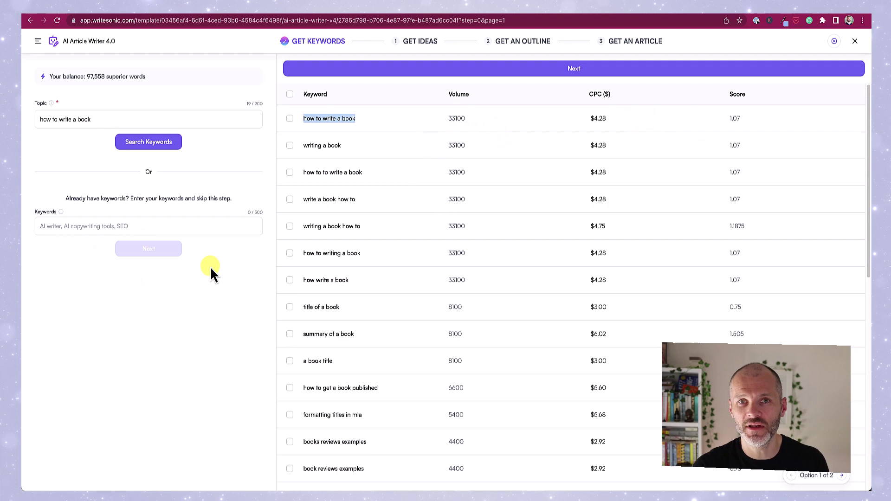
pyautogui.click(103, 226)
pyautogui.hotkey('ctrl', 'v')
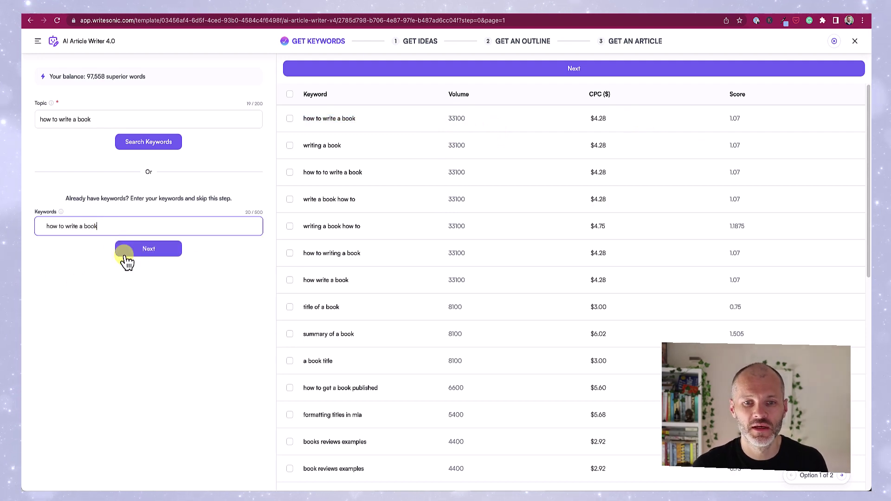
pyautogui.click(153, 251)
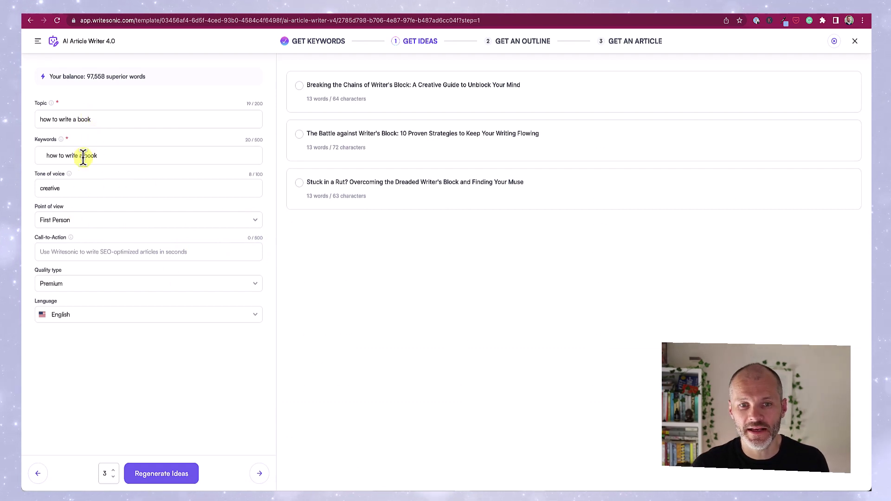
# - Keep First Person, choose Superior (GPT4) quality, regenerate ideas and pick 'Unleash Your Inner Author'
pyautogui.click(204, 188)
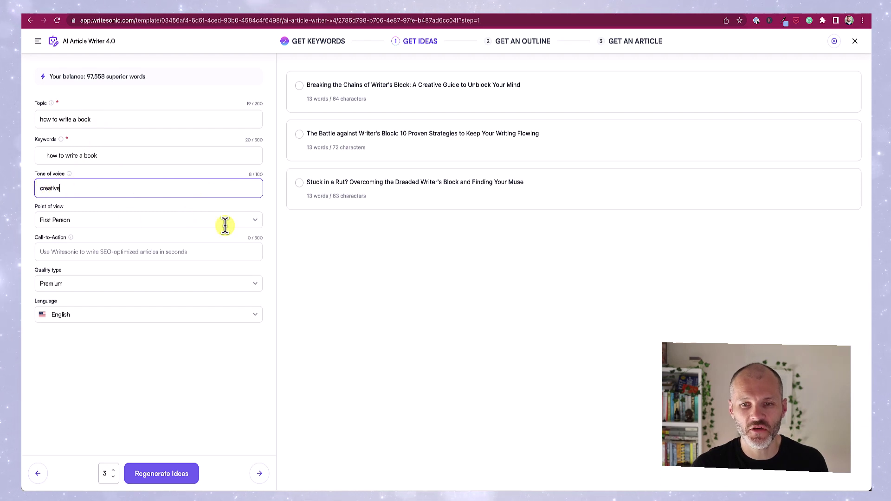
pyautogui.click(256, 224)
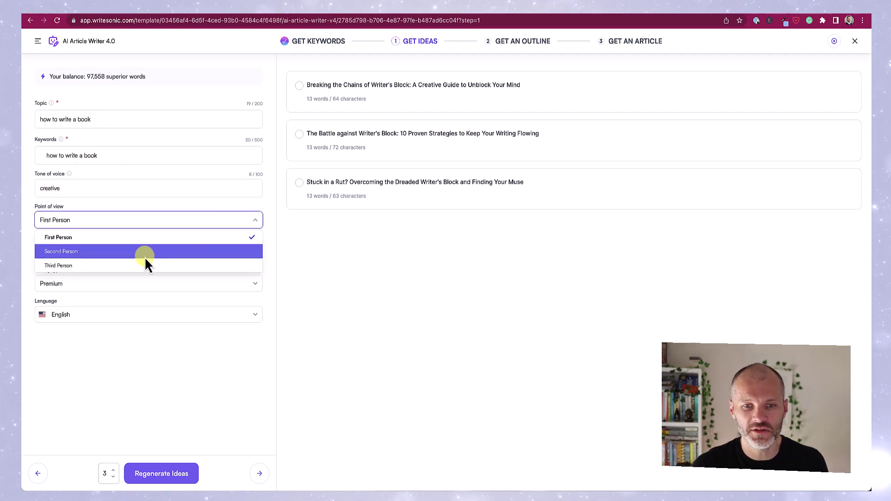
pyautogui.click(70, 225)
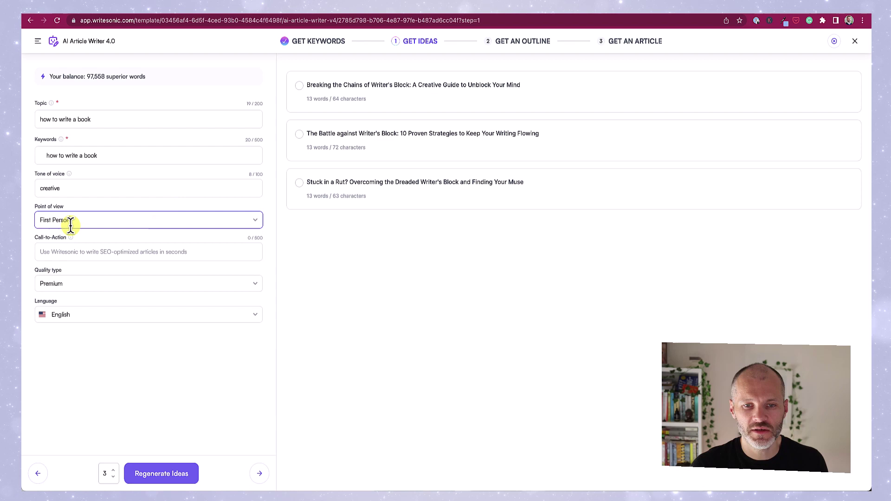
pyautogui.click(83, 251)
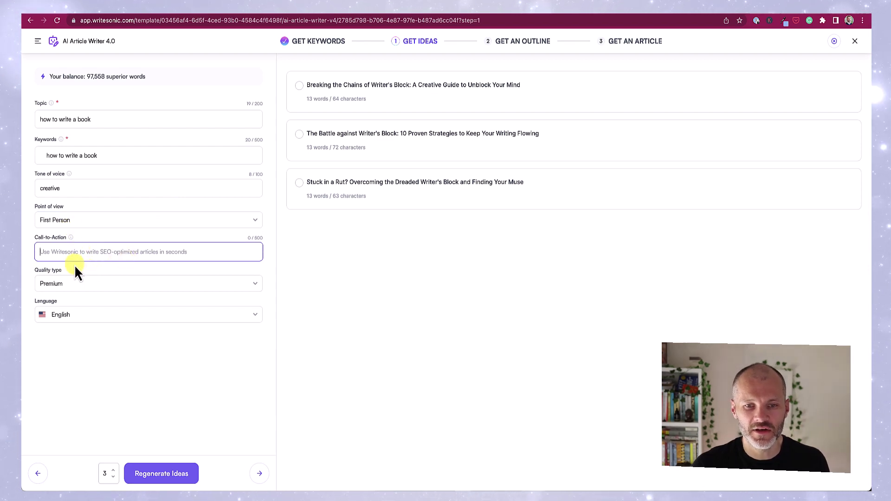
pyautogui.click(256, 284)
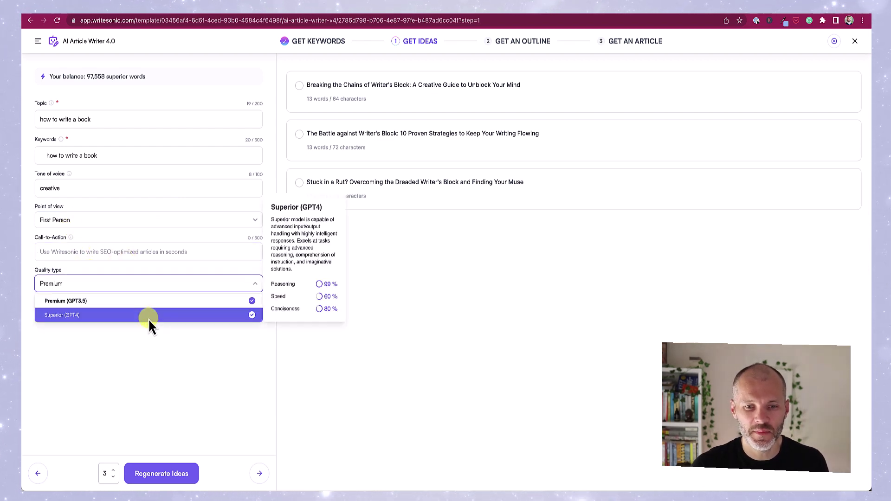
pyautogui.click(149, 319)
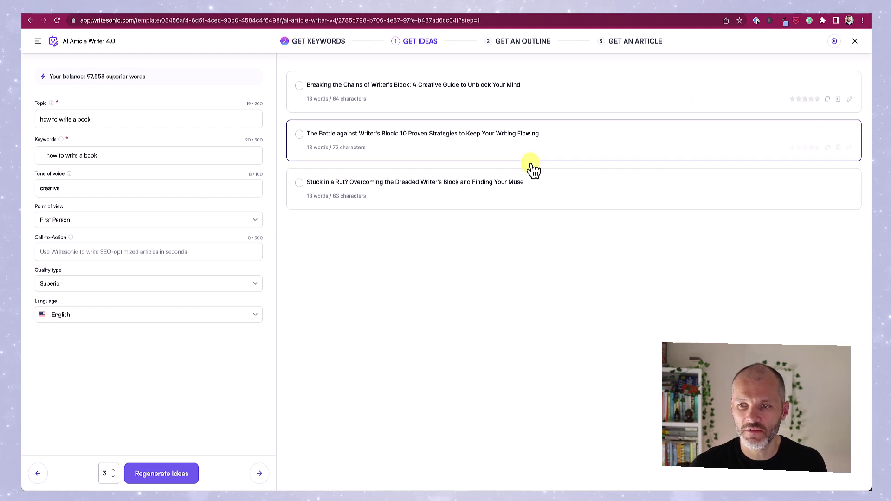
pyautogui.click(177, 472)
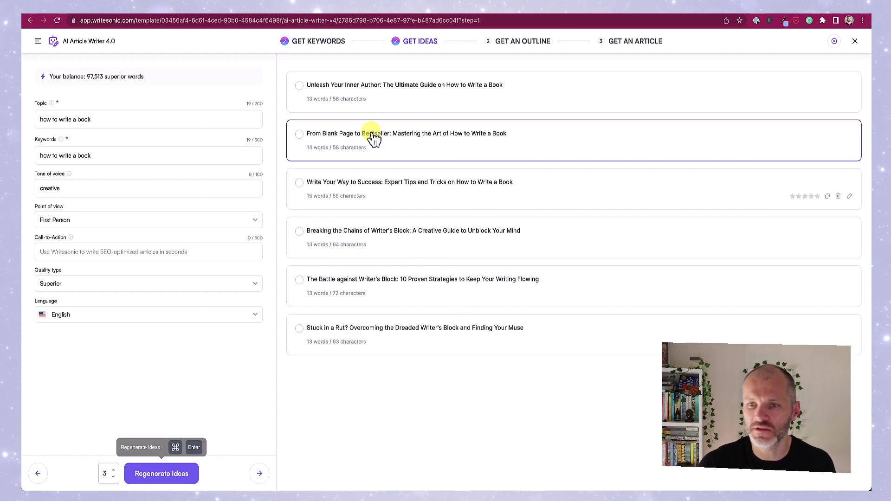
pyautogui.click(307, 92)
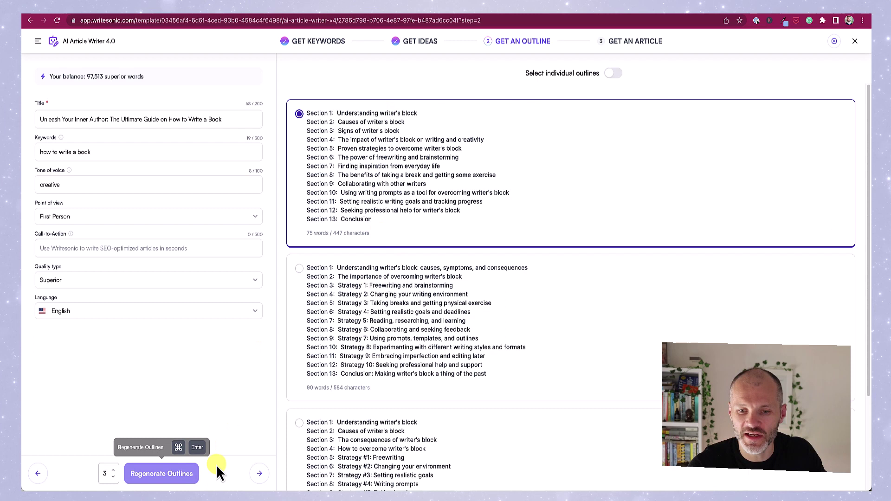
# - Regenerate the outlines and scroll through the new book-writing outline cards
pyautogui.press('super+Return')
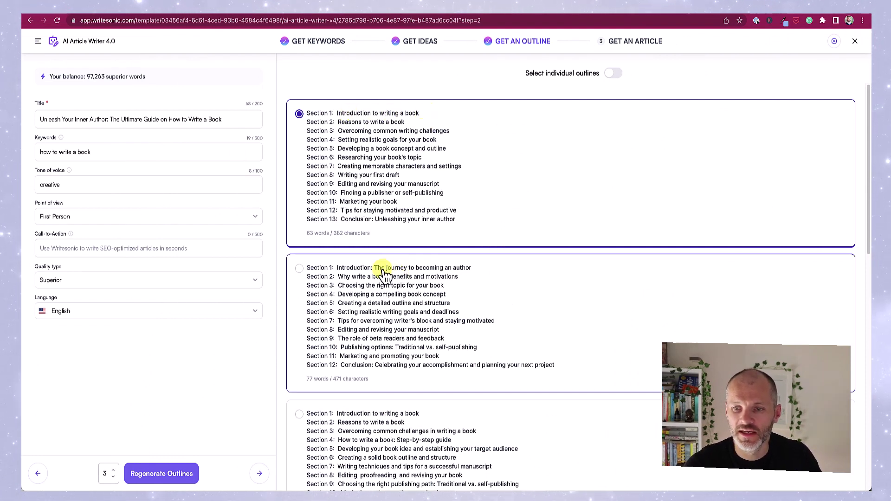
pyautogui.scroll(-5, 450, 322)
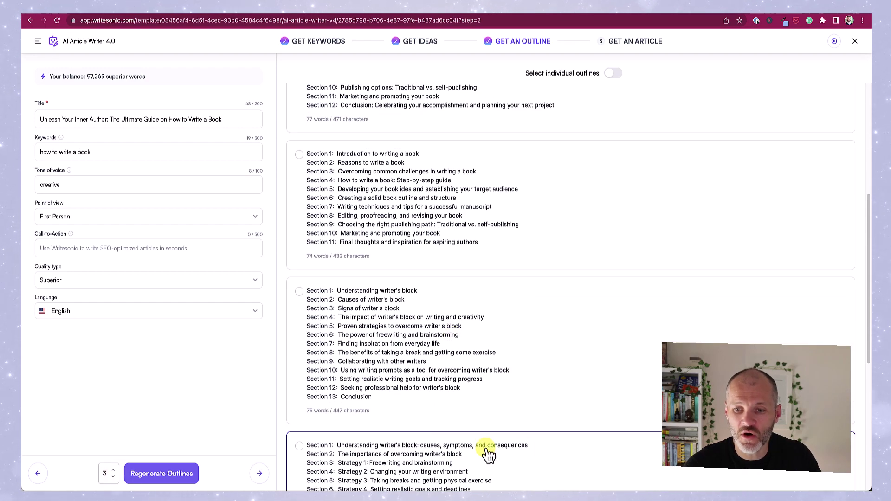
pyautogui.scroll(5, 515, 404)
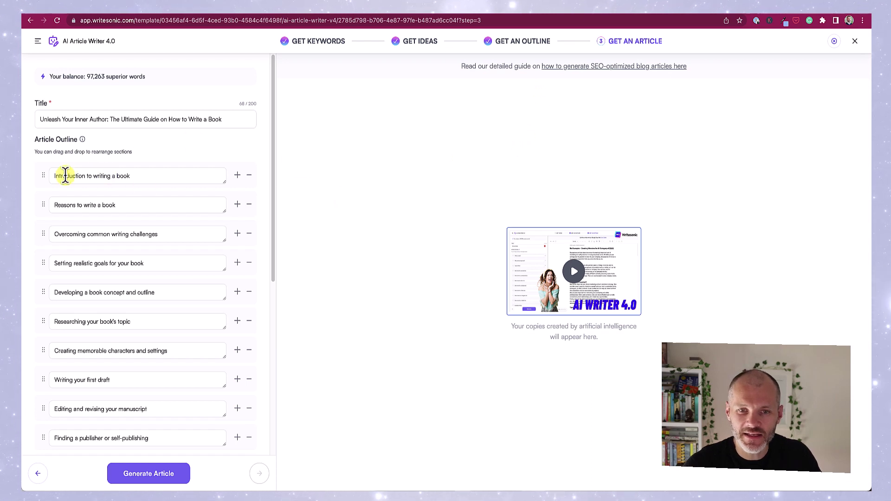
# - Retitle the article 'How to Write a Book: Unleash Your Inner Author'
pyautogui.moveTo(44, 176)
pyautogui.mouseDown()
pyautogui.moveTo(47, 211)
pyautogui.moveTo(44, 173)
pyautogui.mouseUp()
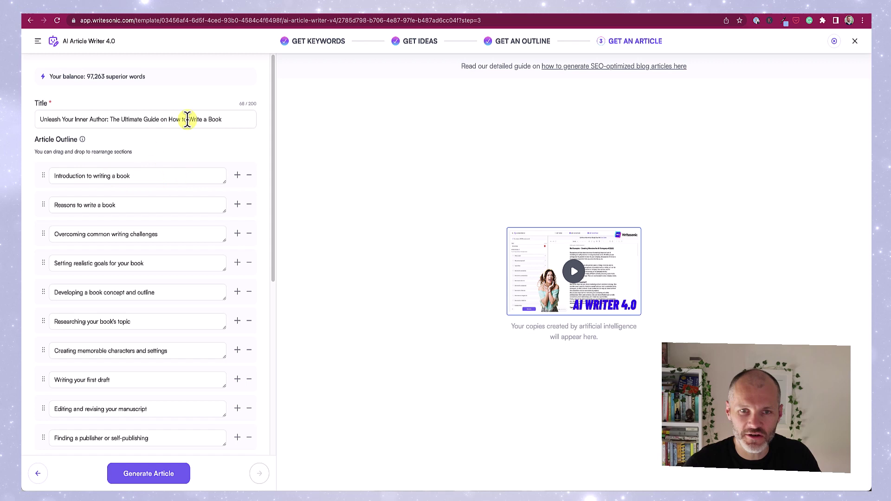
pyautogui.moveTo(223, 119); pyautogui.dragTo(42, 110)
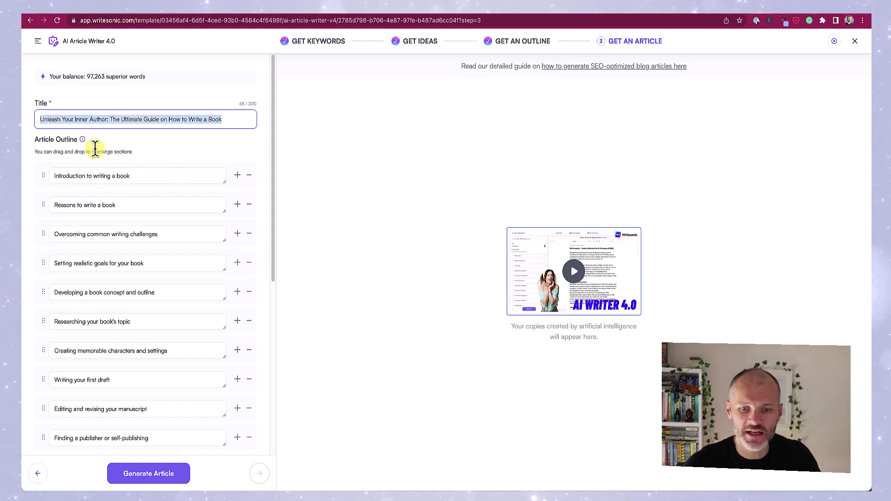
pyautogui.click(203, 117)
pyautogui.moveTo(222, 119); pyautogui.dragTo(172, 119)
pyautogui.hotkey('ctrl', 'x')
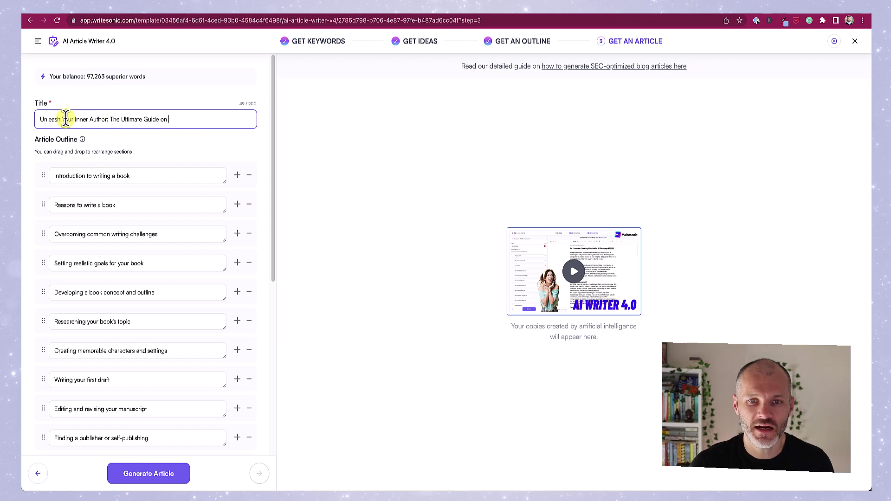
pyautogui.click(40, 119)
pyautogui.hotkey('ctrl', 'v')
pyautogui.write(':')
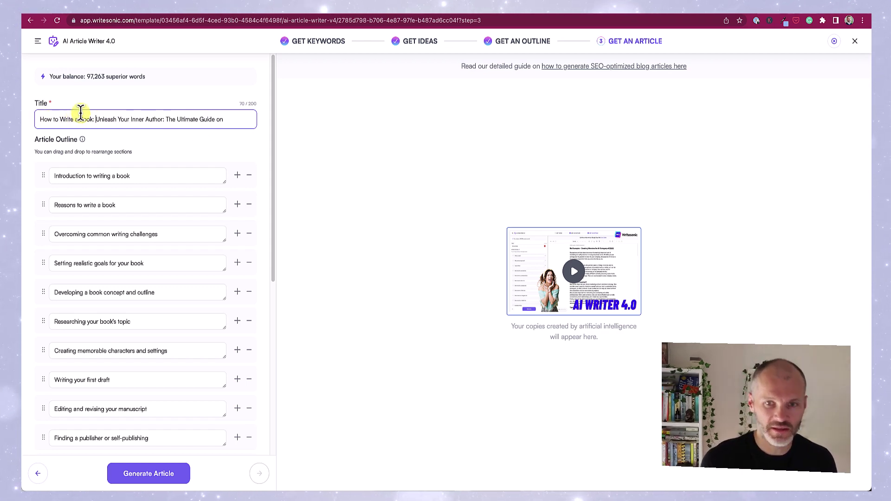
pyautogui.hotkey('alt', 'Right')
pyautogui.hotkey('alt', 'Right')
pyautogui.hotkey('alt', 'Right')
pyautogui.hotkey('alt', 'Right')
pyautogui.hotkey('shift', 'End')
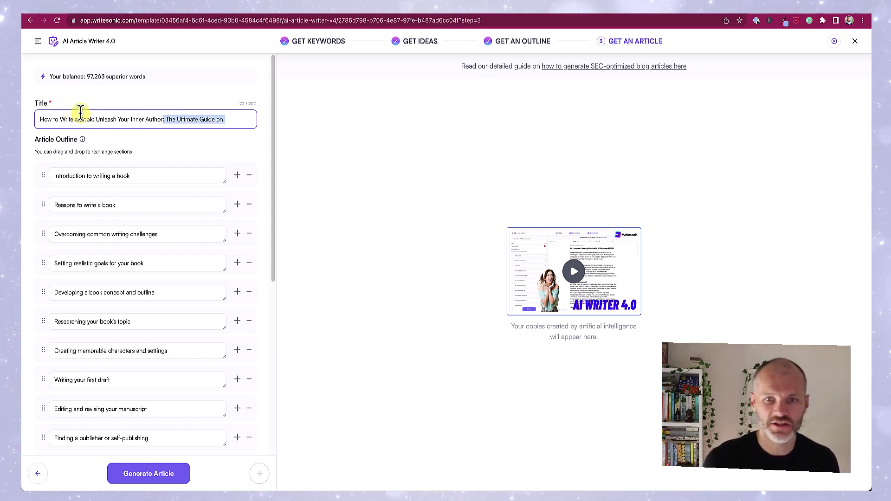
pyautogui.press('BackSpace')
# - Remove 'Conclusion:' so the last outline section reads 'Unleashing your inner author'
pyautogui.scroll(-5, 181, 306)
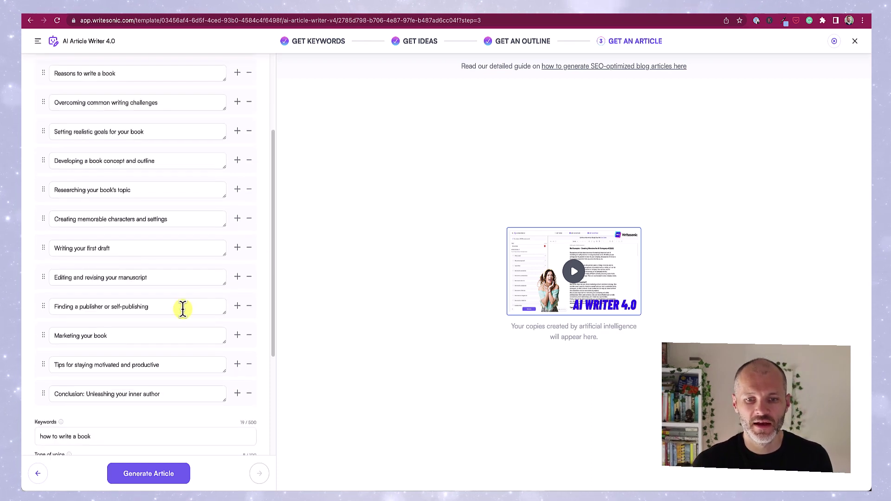
pyautogui.moveTo(98, 394); pyautogui.dragTo(35, 391)
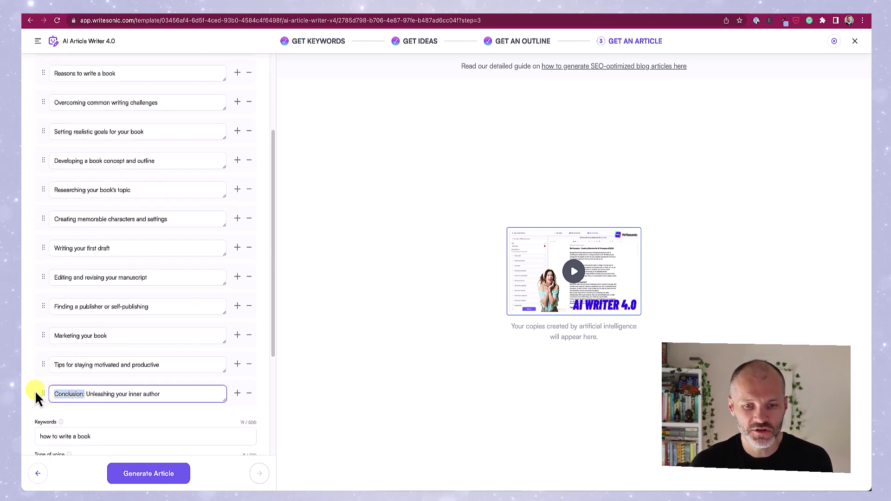
pyautogui.press('BackSpace')
pyautogui.press('Delete')
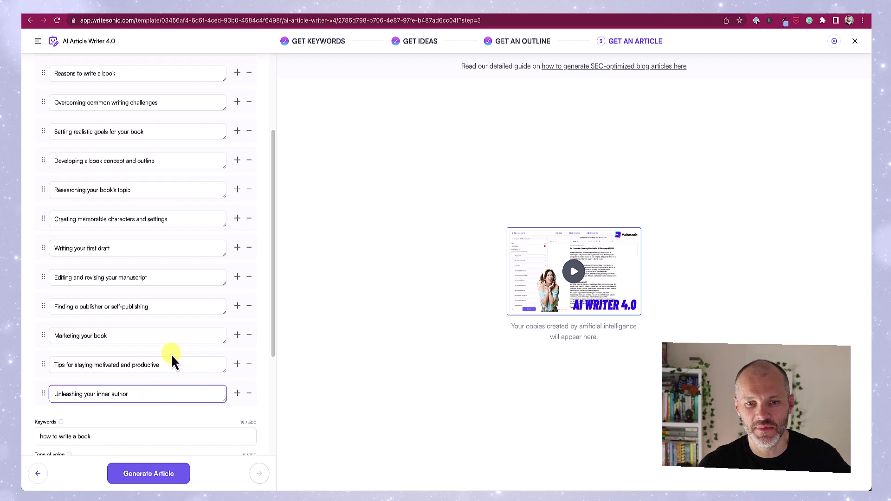
pyautogui.scroll(1, 172, 355)
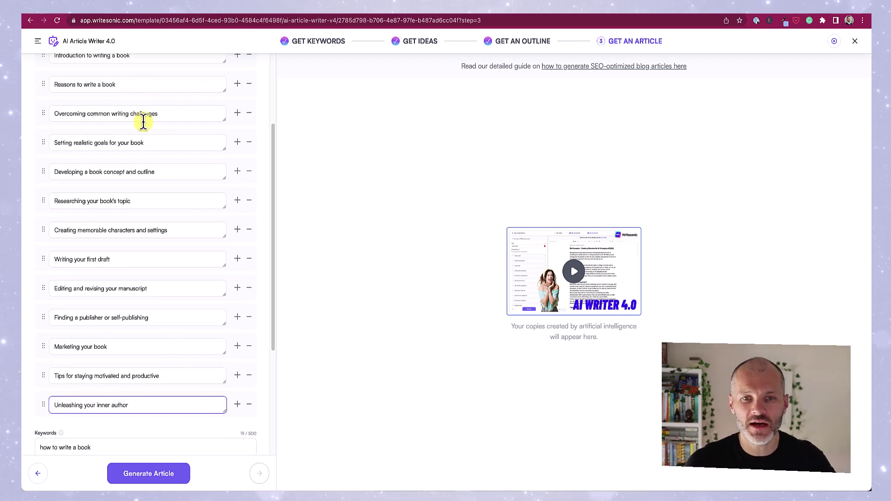
pyautogui.scroll(-5, 170, 403)
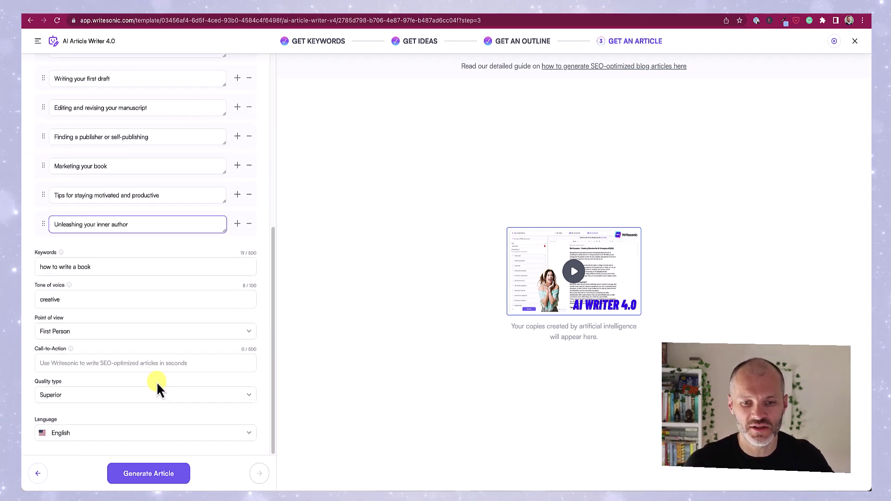
# - Generate the article from the outline and read through its introduction section
pyautogui.click(177, 474)
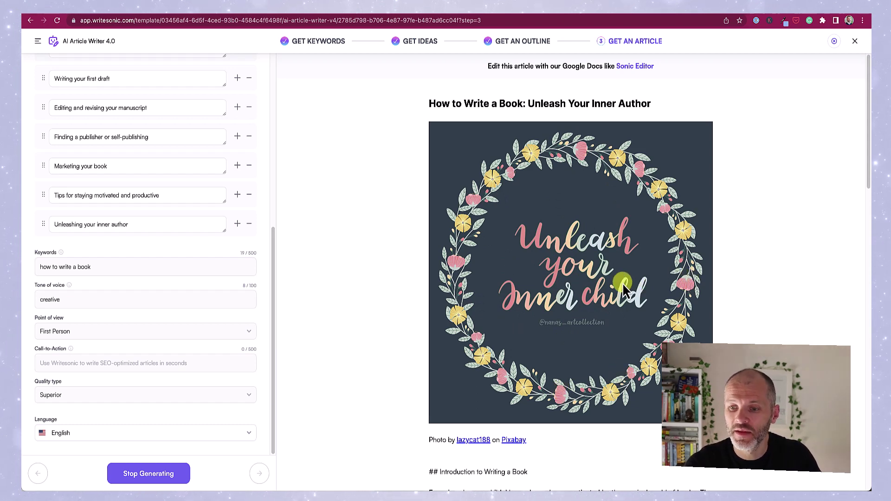
pyautogui.scroll(-5, 623, 282)
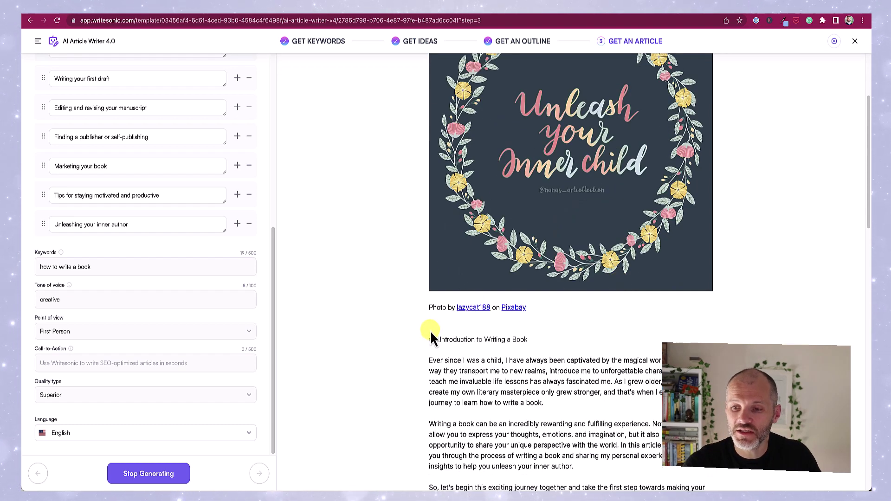
pyautogui.moveTo(429, 327); pyautogui.dragTo(554, 383)
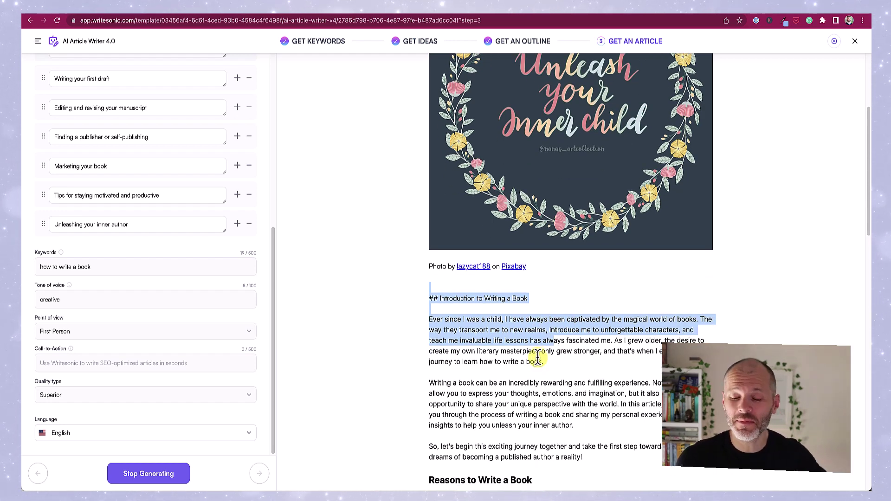
pyautogui.click(538, 362)
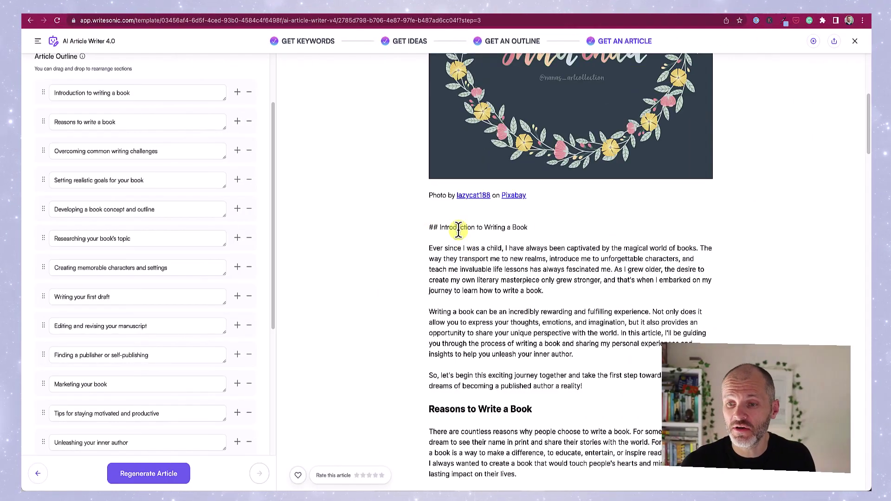
pyautogui.tripleClick(459, 230)
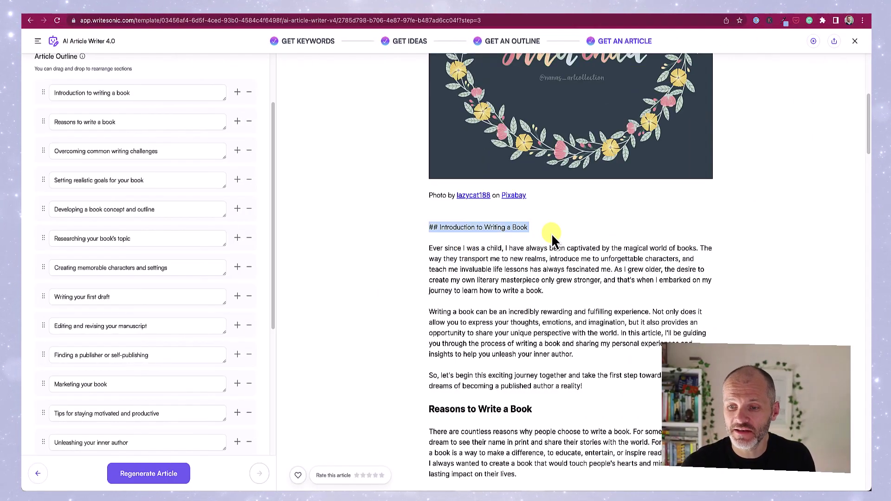
pyautogui.moveTo(408, 258); pyautogui.dragTo(596, 391)
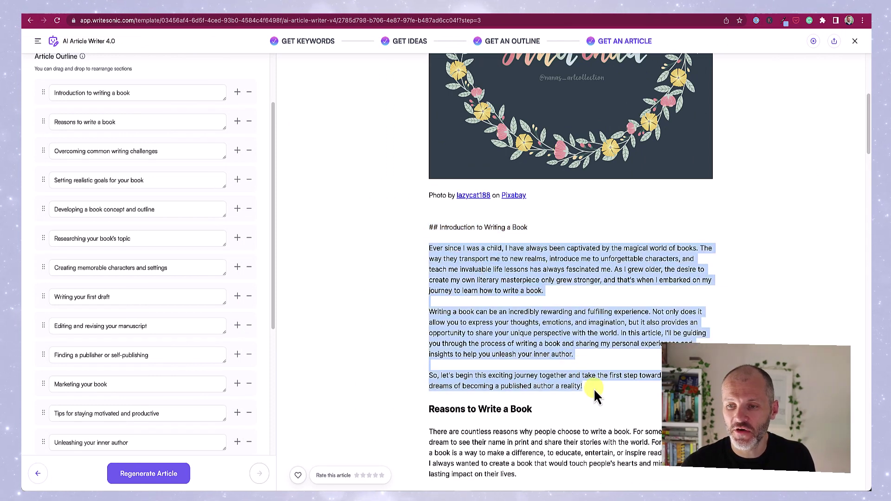
pyautogui.click(593, 387)
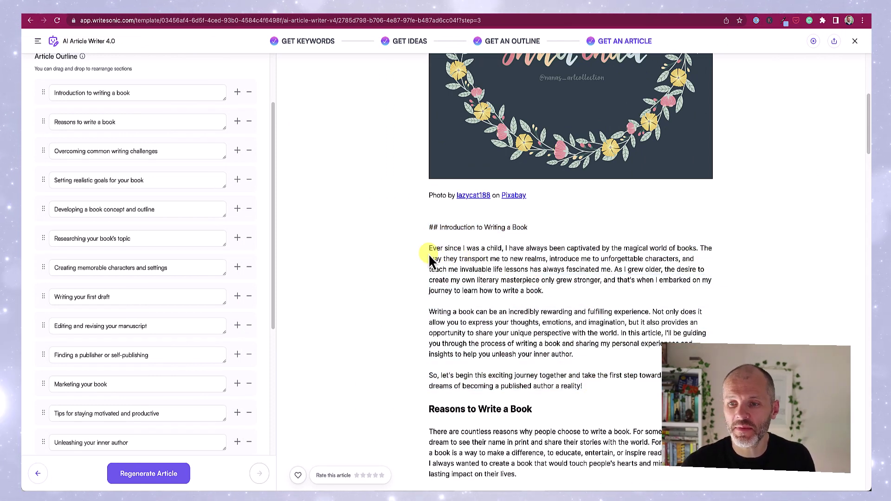
pyautogui.moveTo(549, 248); pyautogui.dragTo(690, 248)
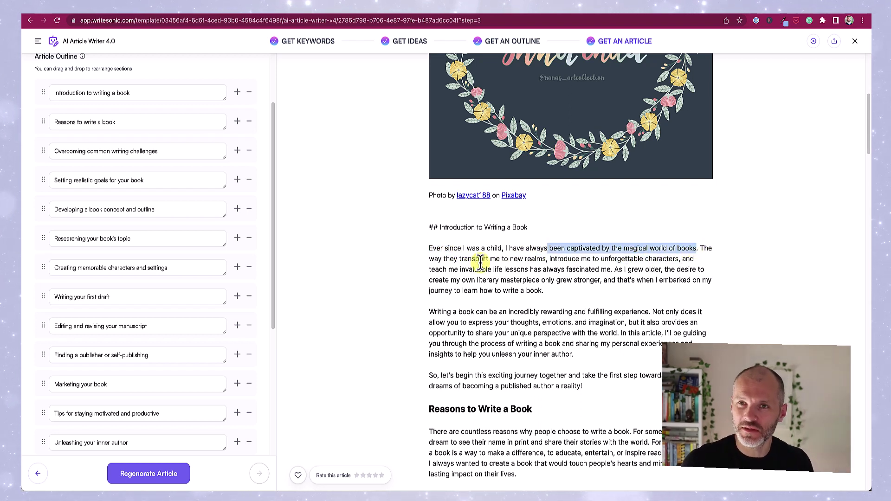
pyautogui.moveTo(428, 249); pyautogui.dragTo(548, 257)
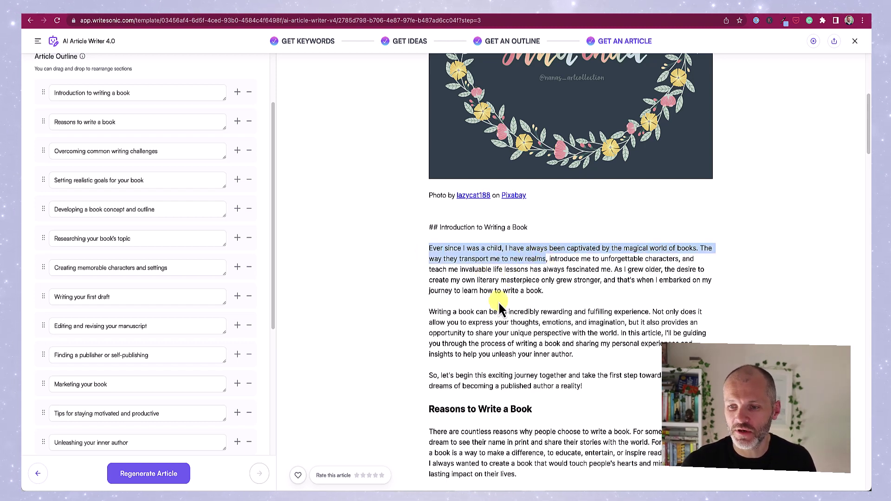
pyautogui.scroll(-2, 499, 309)
pyautogui.moveTo(439, 217); pyautogui.dragTo(576, 314)
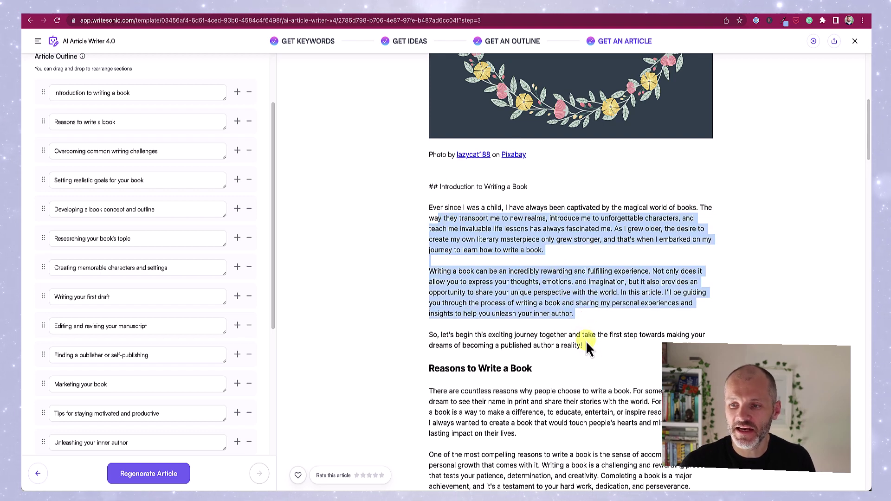
pyautogui.moveTo(586, 347); pyautogui.dragTo(524, 293)
pyautogui.scroll(-5, 464, 288)
pyautogui.click(456, 273)
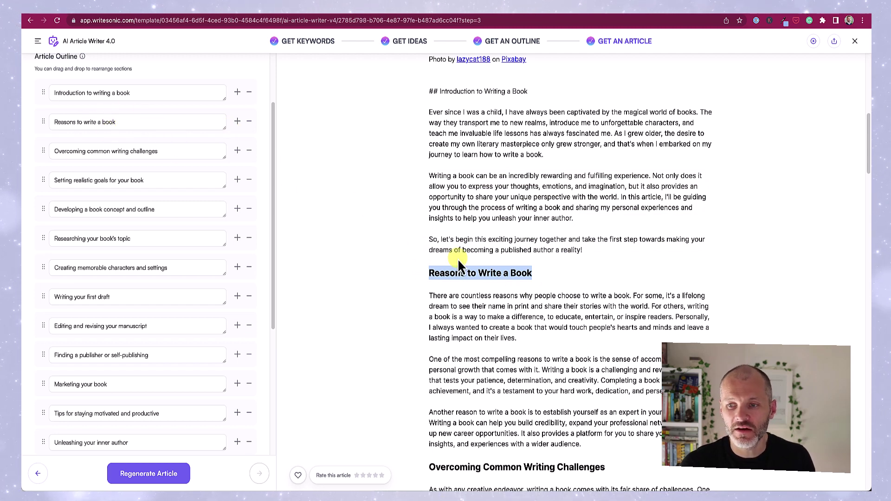
pyautogui.moveTo(532, 274); pyautogui.dragTo(440, 273)
pyautogui.moveTo(526, 274); pyautogui.dragTo(398, 279)
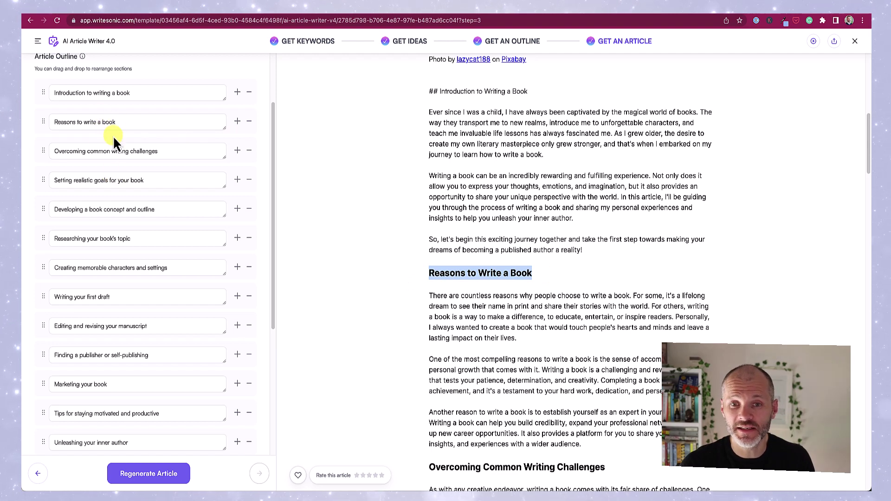
pyautogui.scroll(-2, 484, 317)
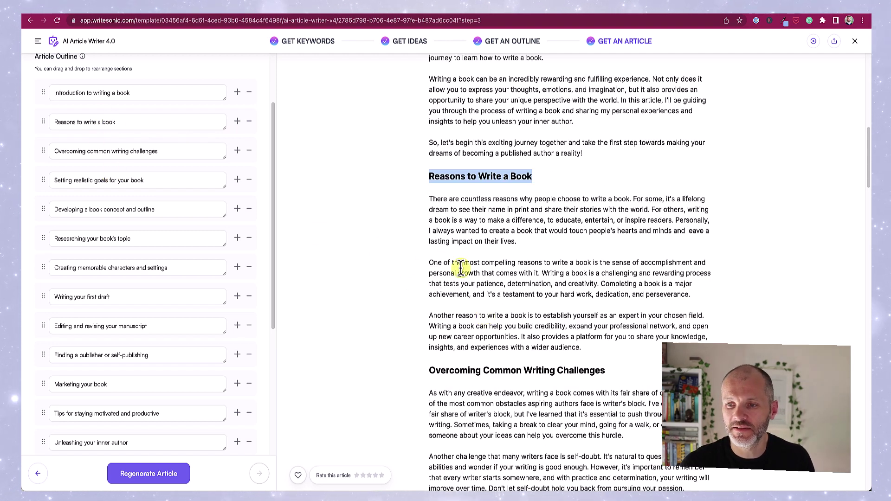
pyautogui.moveTo(423, 191); pyautogui.dragTo(603, 341)
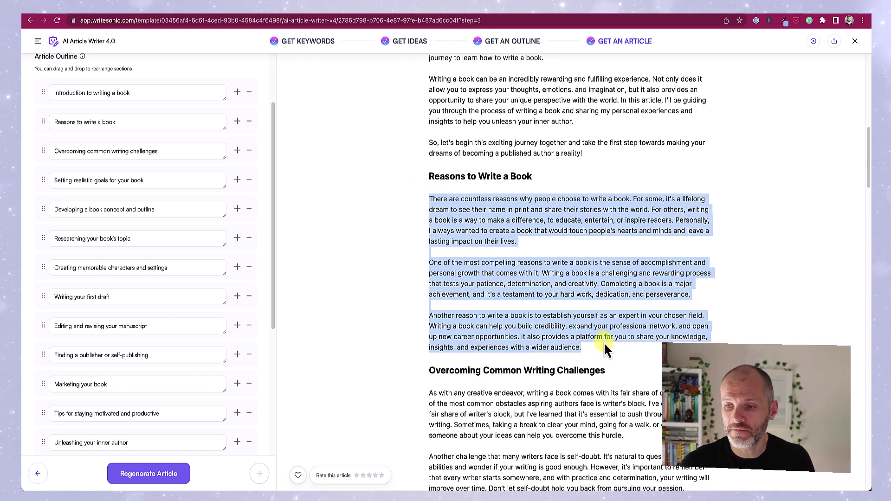
pyautogui.scroll(-2, 599, 340)
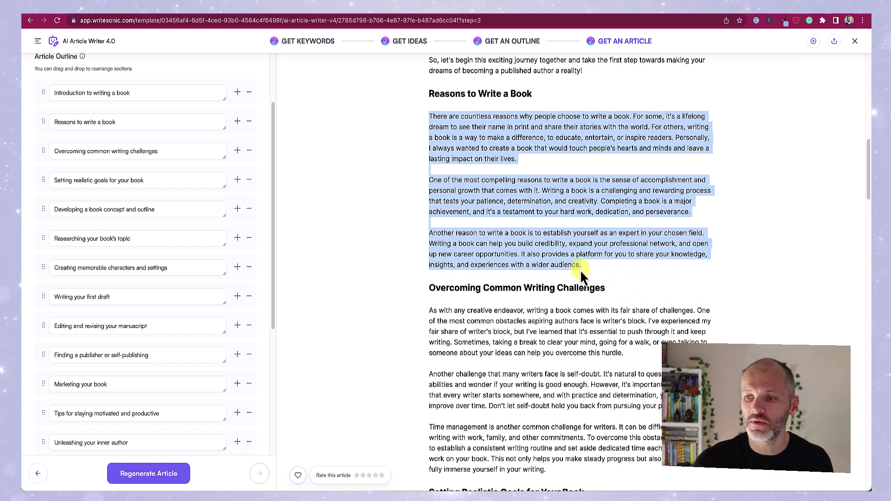
pyautogui.moveTo(581, 267); pyautogui.dragTo(403, 124)
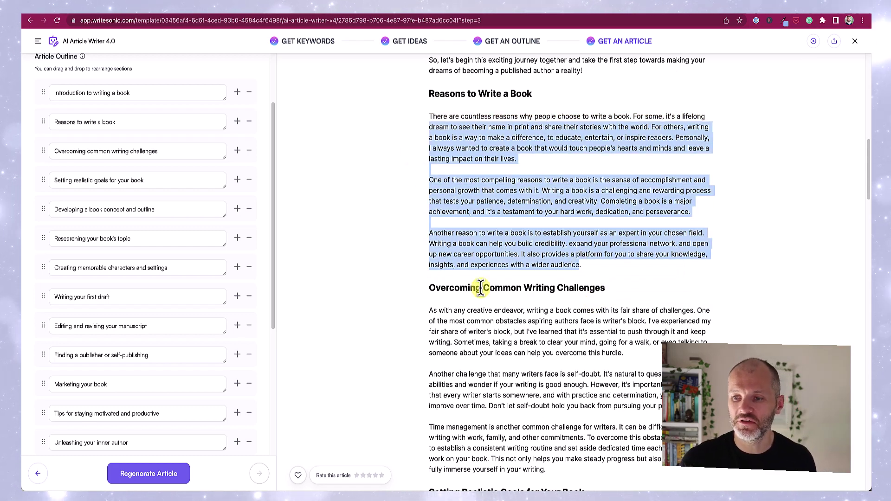
# - Scroll through the article down to the Conclusion and highlight its paragraphs
pyautogui.scroll(-6, 506, 316)
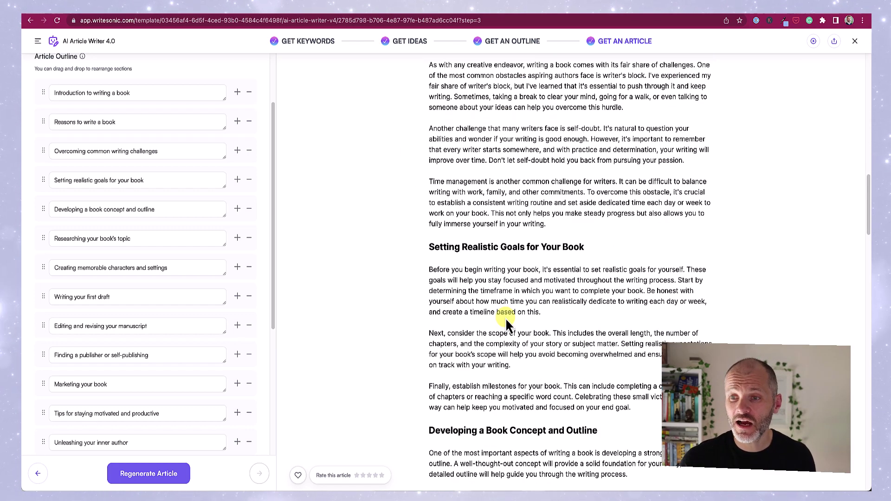
pyautogui.scroll(-4, 506, 317)
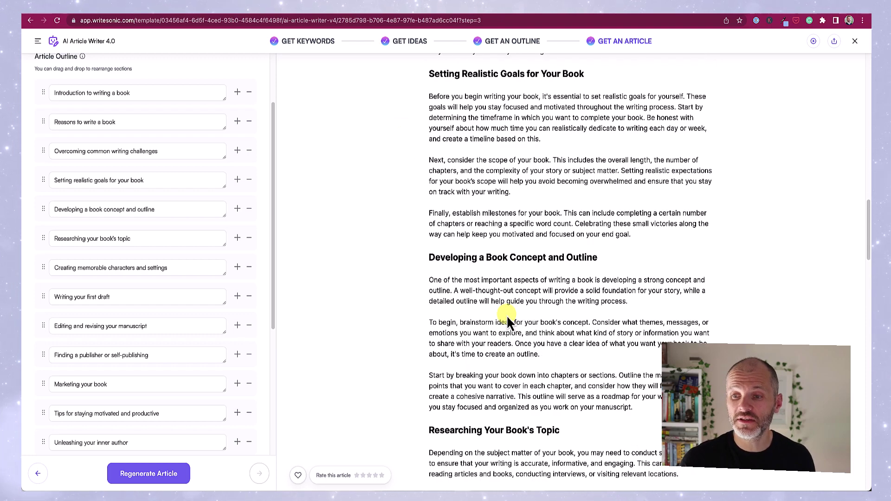
pyautogui.scroll(-3, 506, 315)
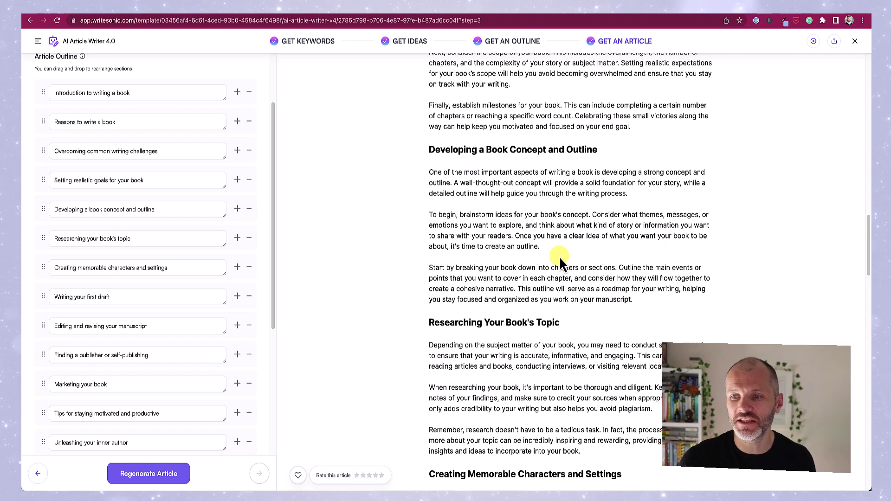
pyautogui.scroll(-1, 553, 324)
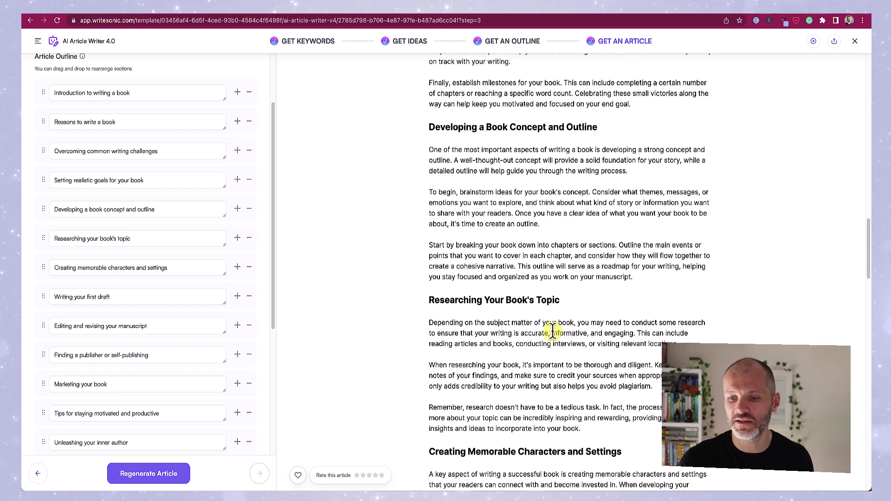
pyautogui.scroll(-3, 553, 328)
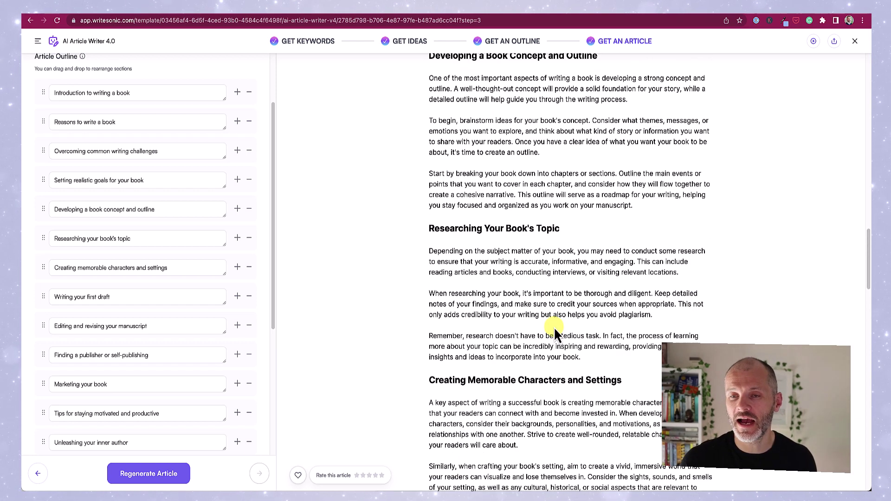
pyautogui.scroll(-10, 553, 327)
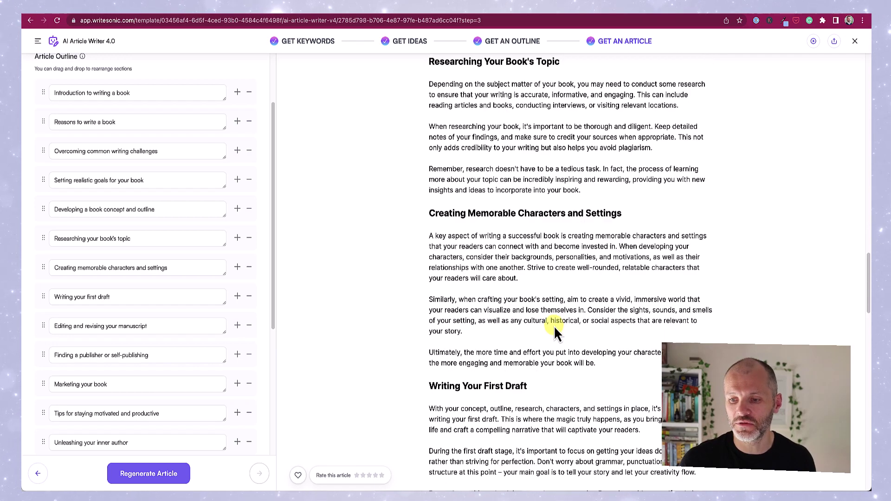
pyautogui.scroll(-20, 554, 325)
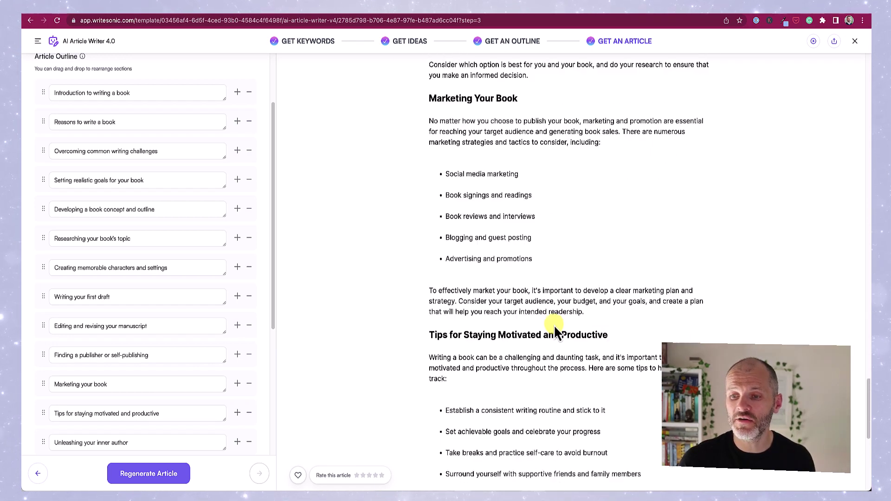
pyautogui.scroll(-3, 553, 324)
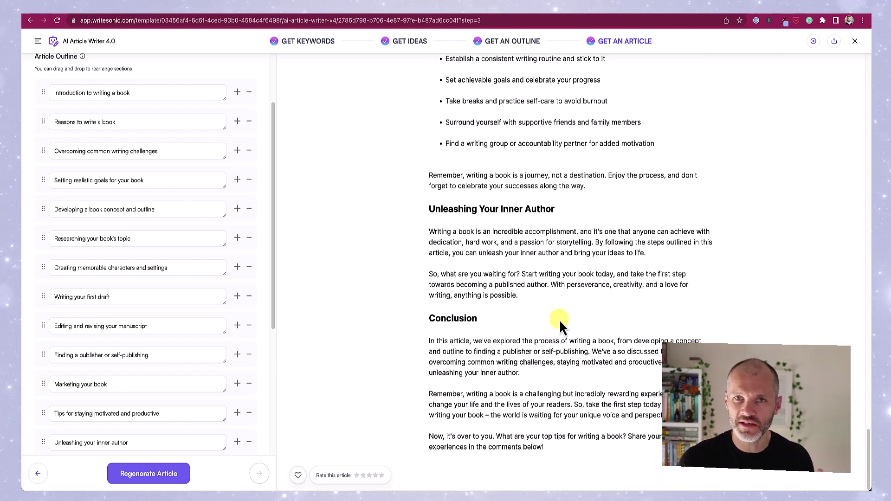
pyautogui.moveTo(570, 449); pyautogui.dragTo(571, 363)
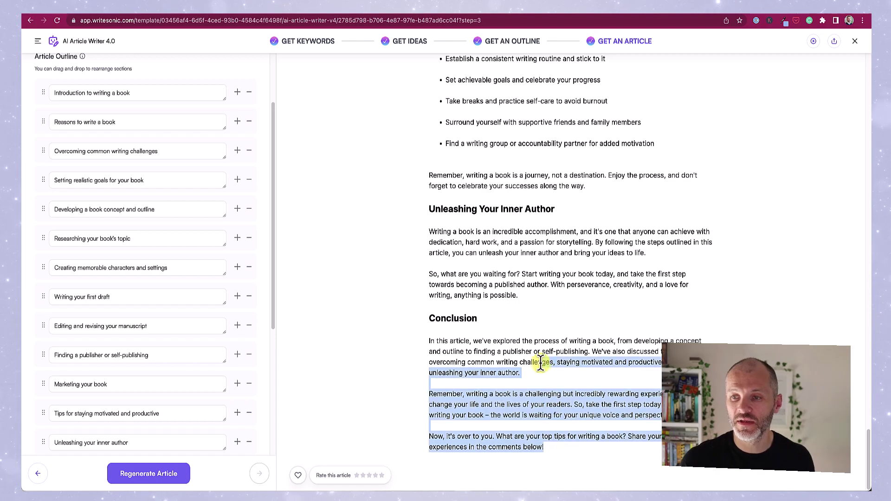
# - Select the article text and bring up the share and download options
pyautogui.scroll(20, 546, 348)
pyautogui.scroll(-4, 545, 348)
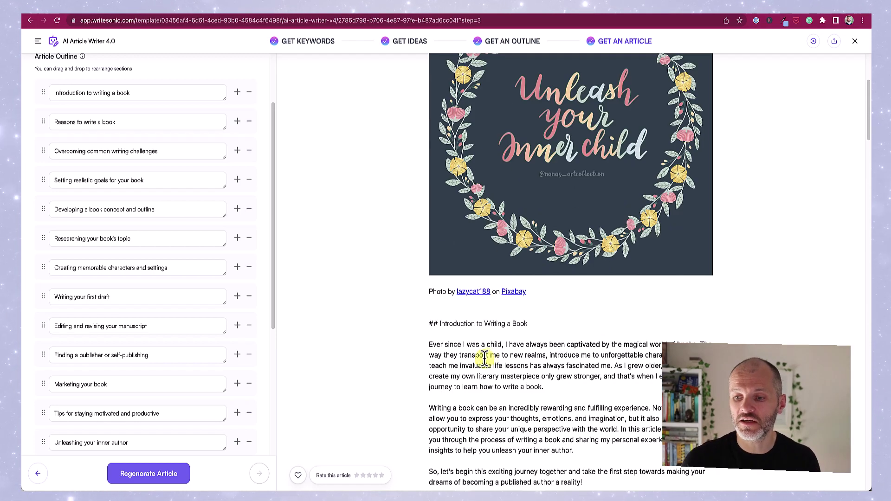
pyautogui.moveTo(432, 324); pyautogui.dragTo(604, 487)
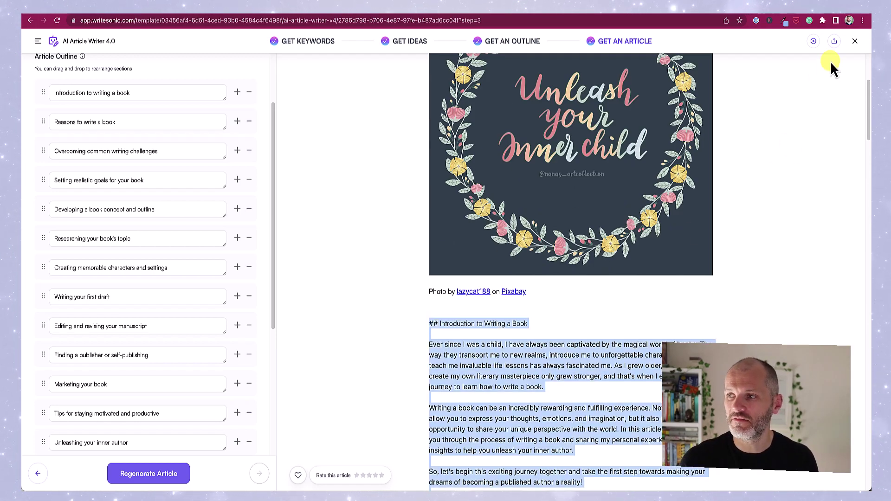
pyautogui.click(836, 42)
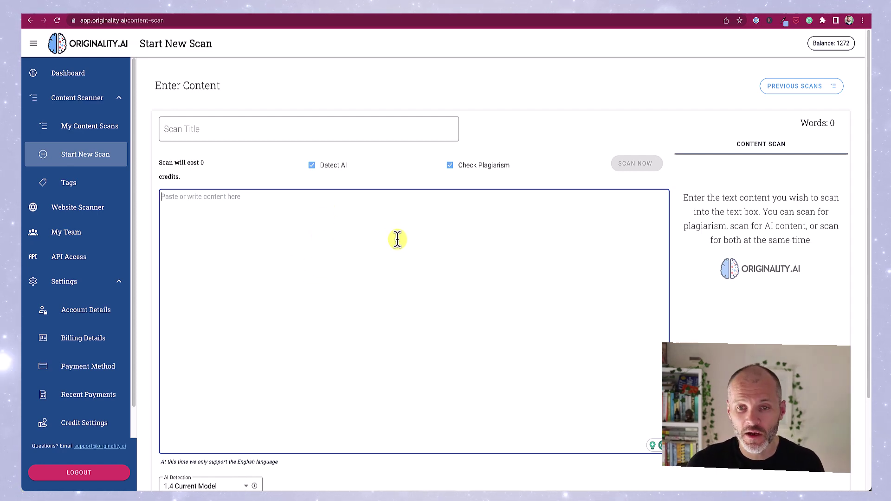
# - Paste the 1930-word article into Originality.ai, scan it, and review the 100% AI detection score
pyautogui.hotkey('ctrl', 'v')
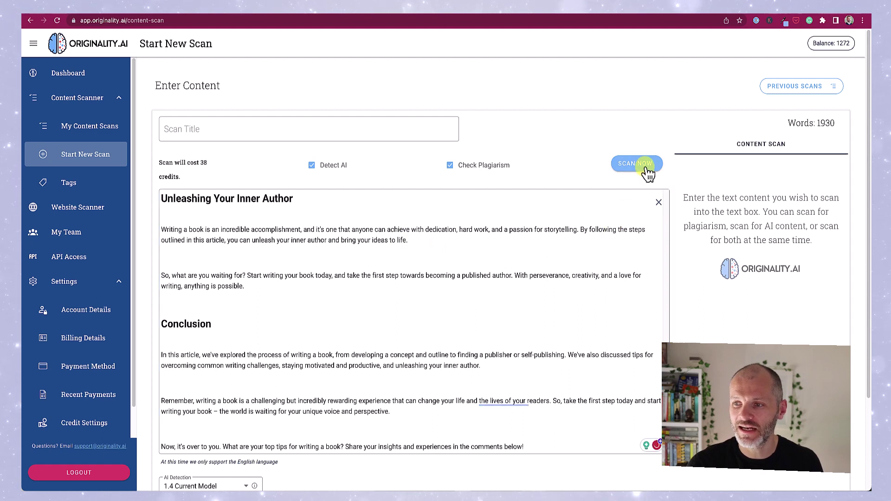
pyautogui.click(645, 170)
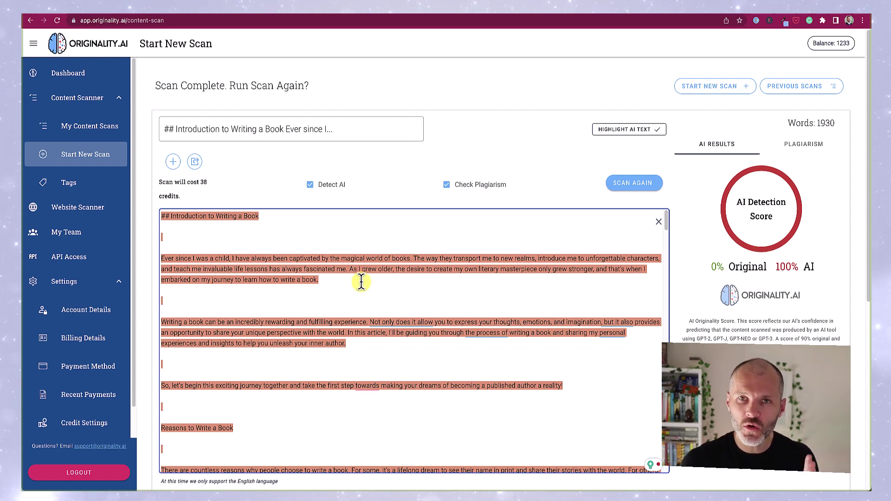
pyautogui.moveTo(435, 325)
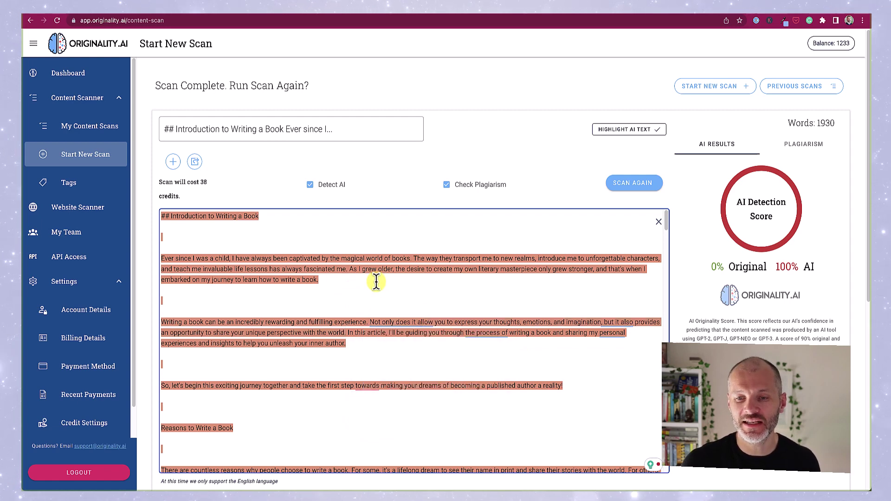
pyautogui.scroll(-3, 377, 278)
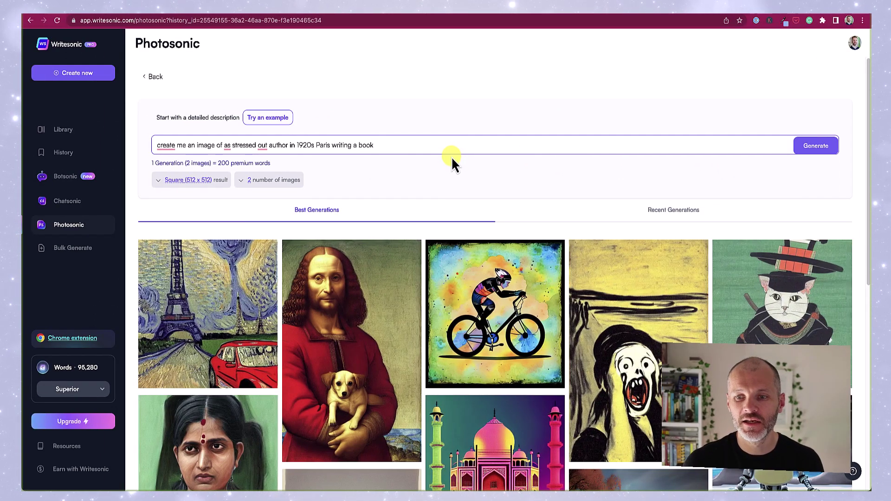
# - Fix the prompt to read 'a stressed out author in 1920s Paris writing a book' and generate images
pyautogui.tripleClick(486, 145)
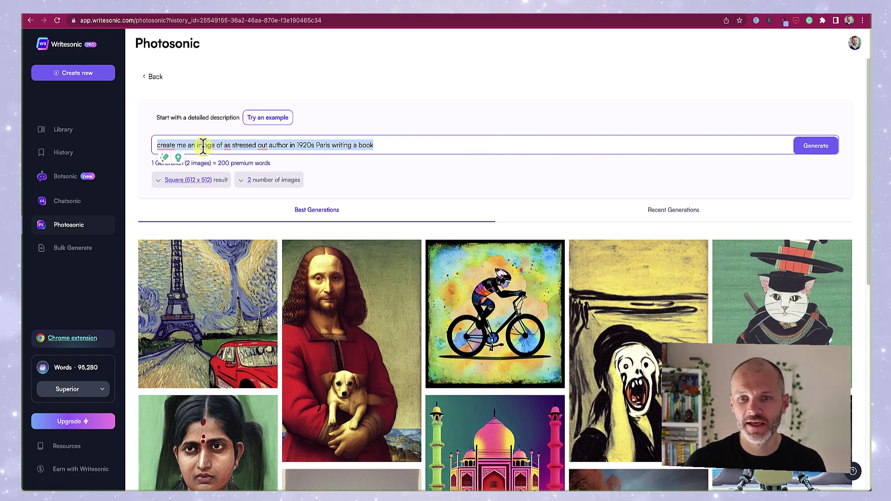
pyautogui.moveTo(229, 142); pyautogui.dragTo(251, 163)
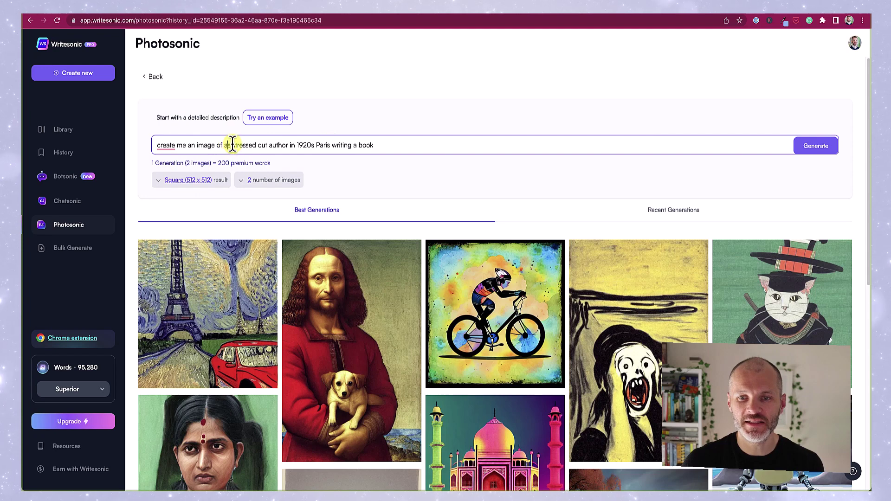
pyautogui.click(816, 153)
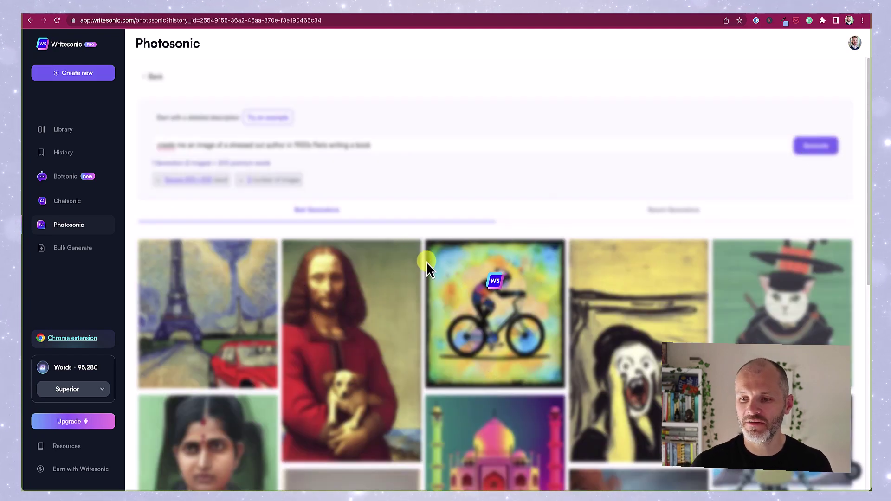